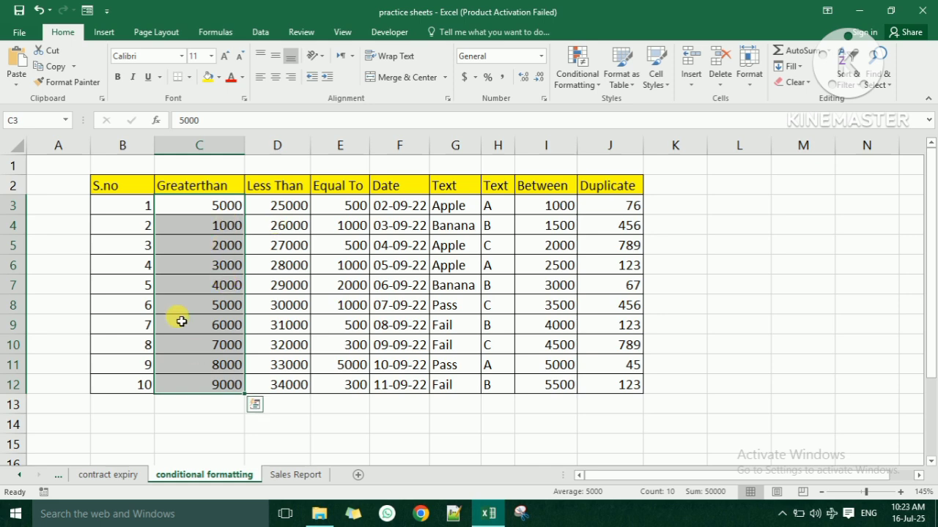
- Start a Greater Than highlight rule for the Greaterthan values C3:C12
{"action": "left_click", "coordinate": [593, 82]}
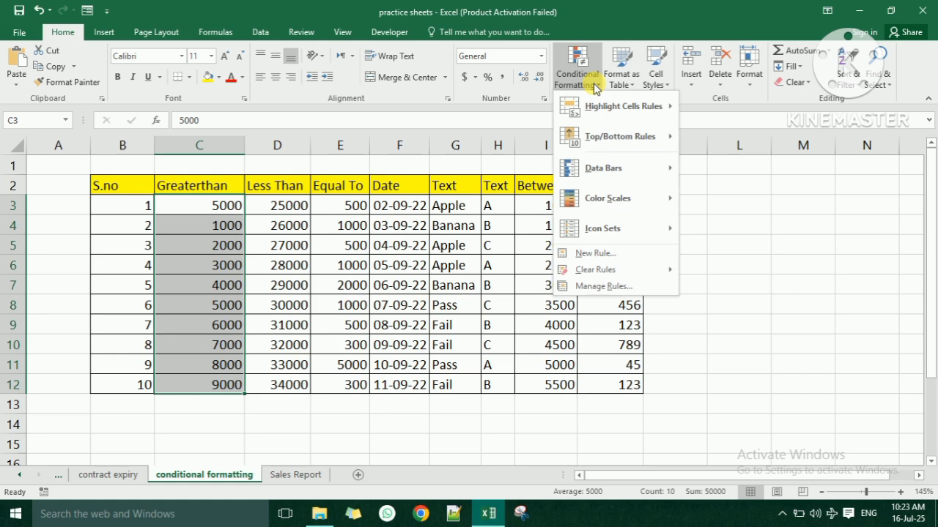
{"action": "mouse_move", "coordinate": [621, 108]}
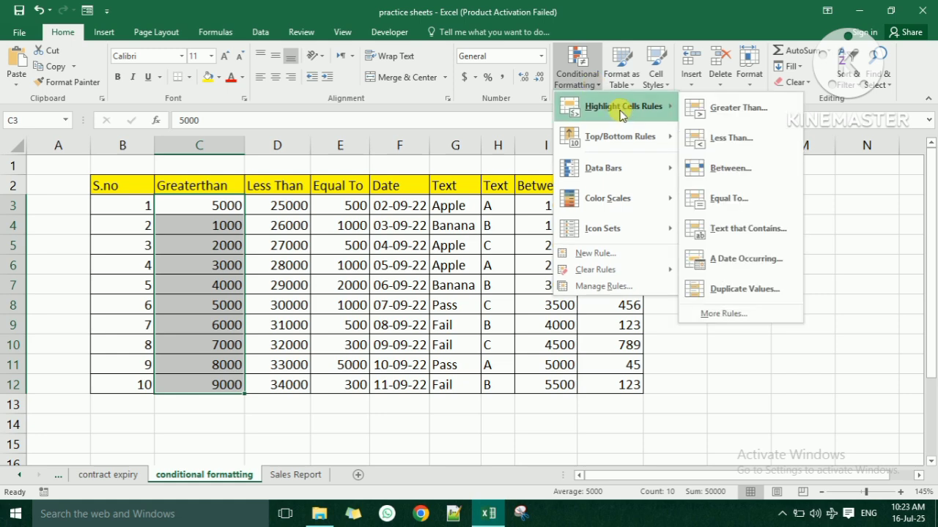
{"action": "left_click", "coordinate": [737, 108]}
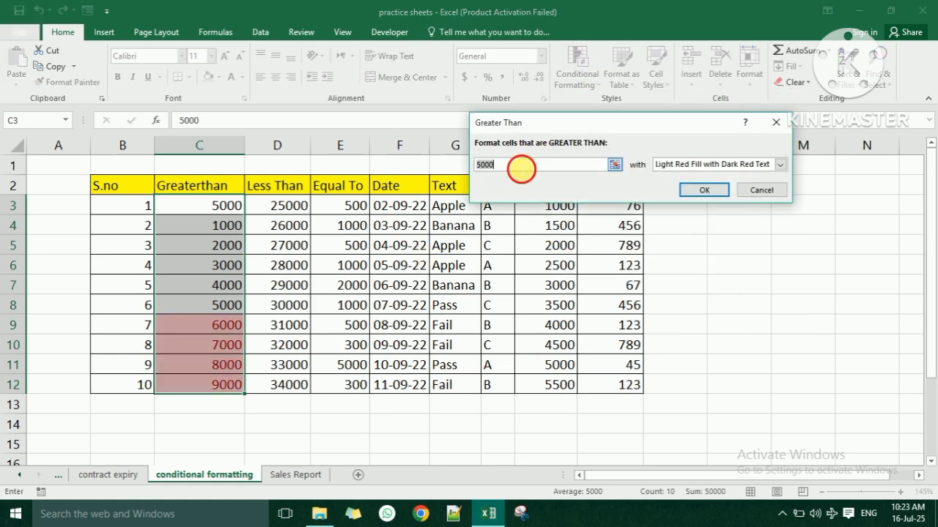
- Apply the Greater Than rule with threshold 5000 and Green Fill with Dark Green Text
{"action": "left_click", "coordinate": [477, 164]}
{"action": "key", "text": "Delete"}
{"action": "key", "text": "Delete"}
{"action": "key", "text": "Delete"}
{"action": "key", "text": "Delete"}
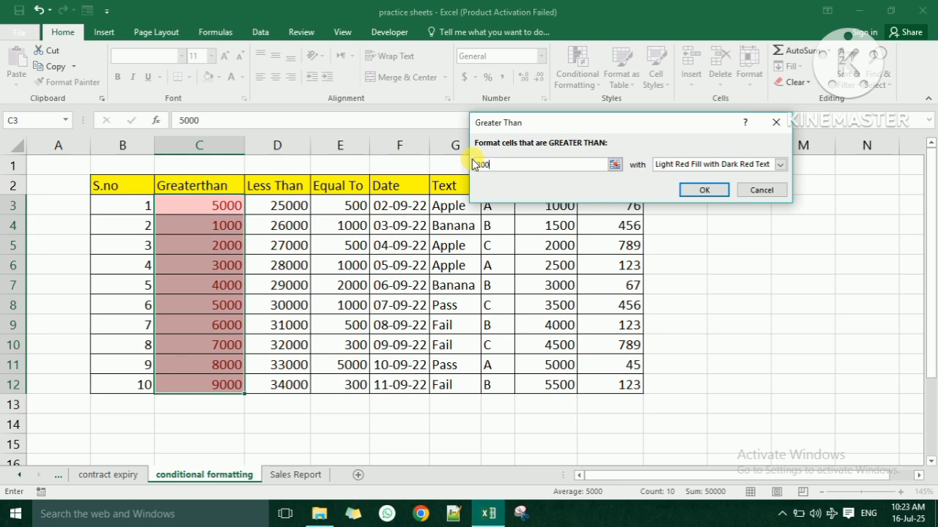
{"action": "type", "text": "2000"}
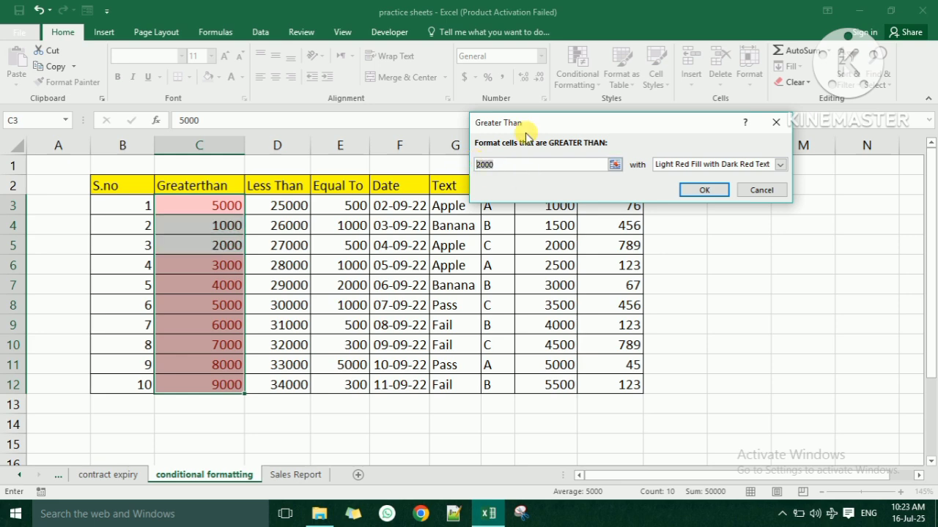
{"action": "key", "text": "BackSpace"}
{"action": "key", "text": "BackSpace"}
{"action": "key", "text": "BackSpace"}
{"action": "key", "text": "BackSpace"}
{"action": "type", "text": "5000"}
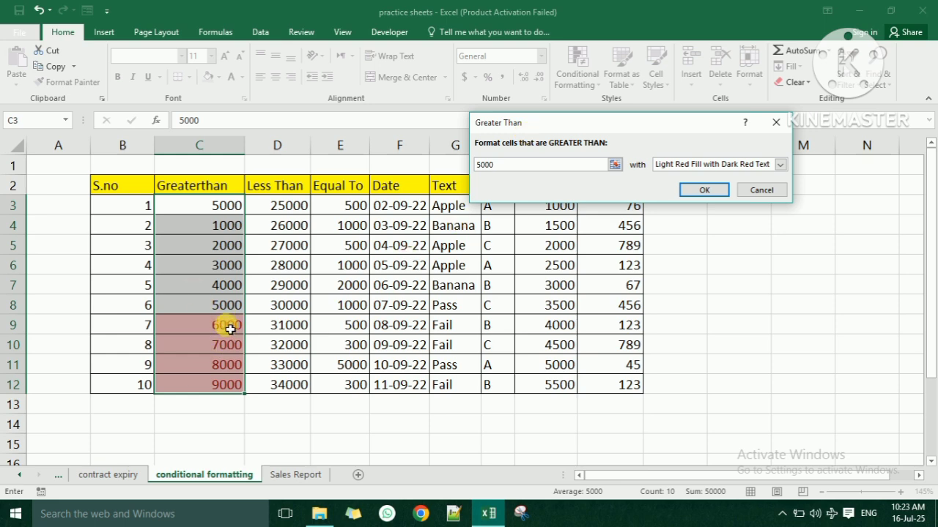
{"action": "left_click", "coordinate": [778, 164]}
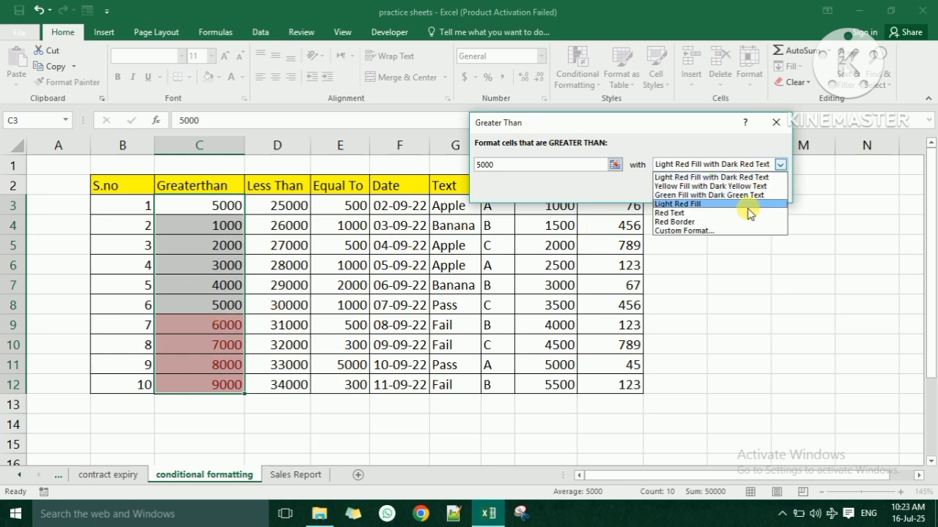
{"action": "left_click", "coordinate": [746, 202]}
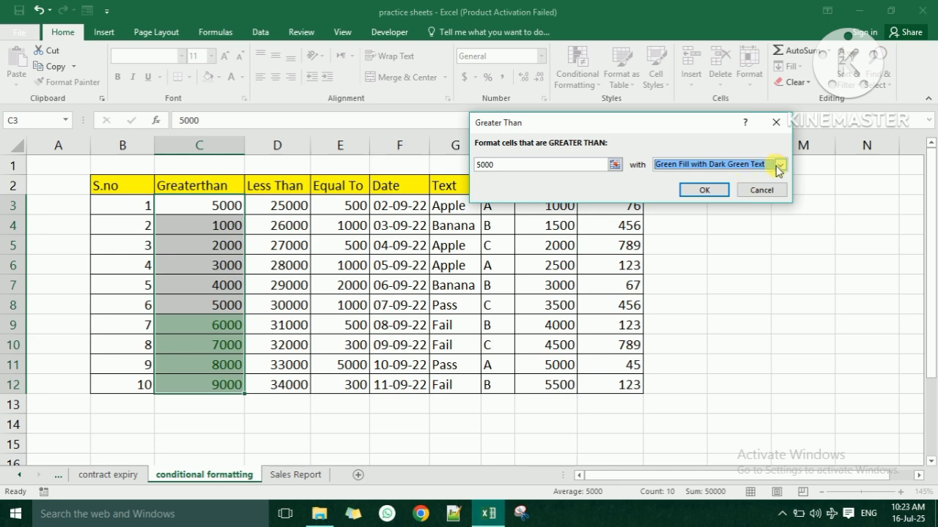
{"action": "left_click", "coordinate": [779, 164]}
{"action": "left_click", "coordinate": [696, 233]}
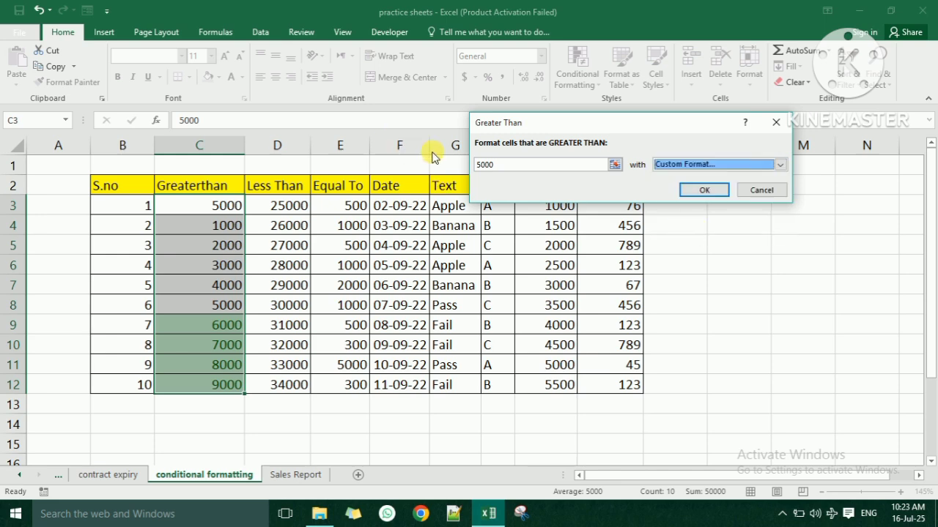
{"action": "left_click", "coordinate": [585, 35]}
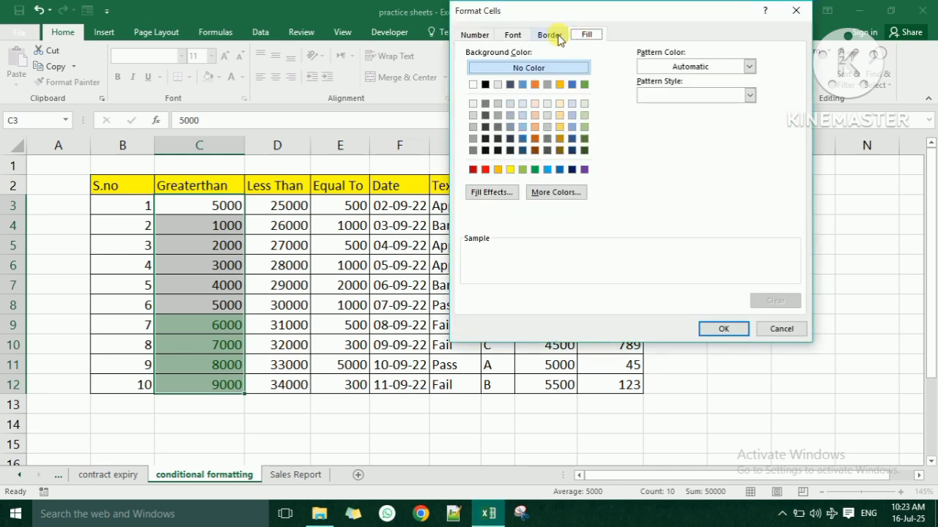
{"action": "left_click", "coordinate": [517, 36]}
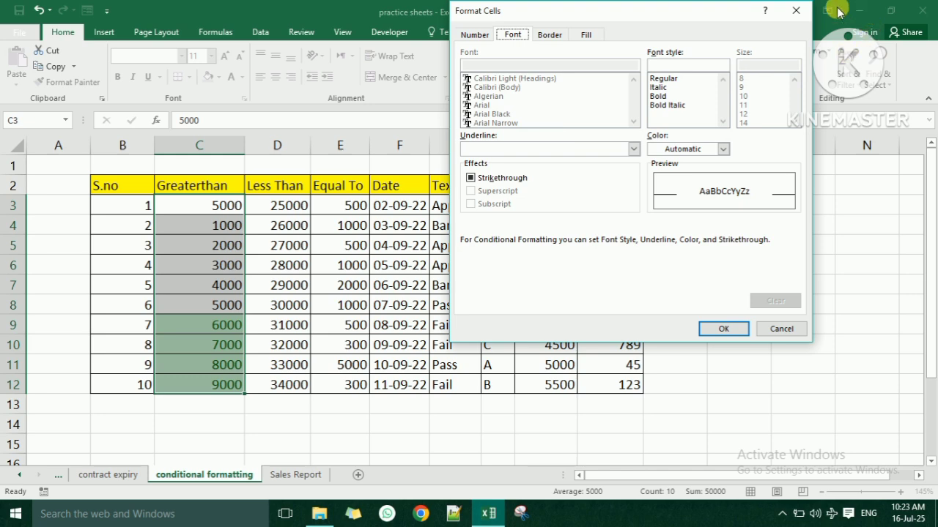
{"action": "left_click", "coordinate": [795, 10]}
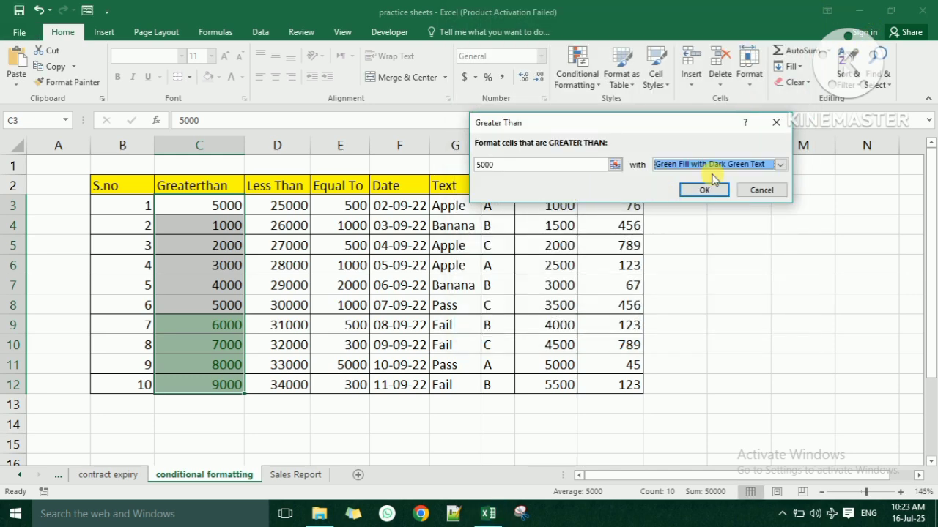
{"action": "left_click", "coordinate": [704, 189]}
- Change C5 to 7000 and C3 to 6000 so both get highlighted
{"action": "left_click", "coordinate": [348, 268]}
{"action": "left_click", "coordinate": [229, 345]}
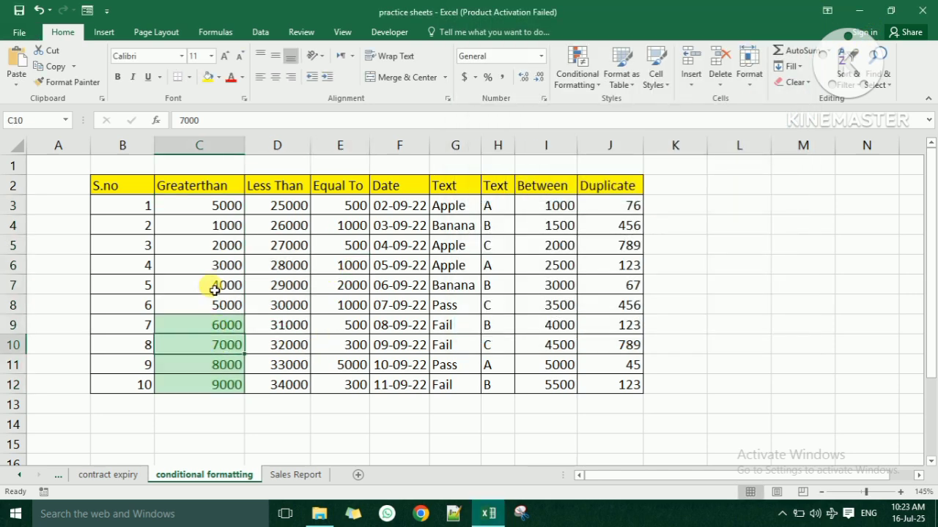
{"action": "left_click", "coordinate": [239, 248]}
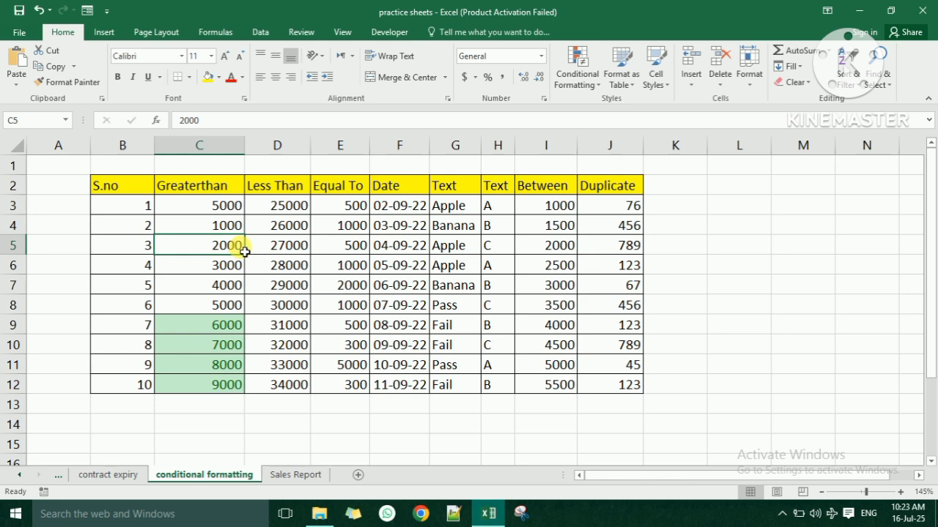
{"action": "type", "text": "7"}
{"action": "key", "text": "Return"}
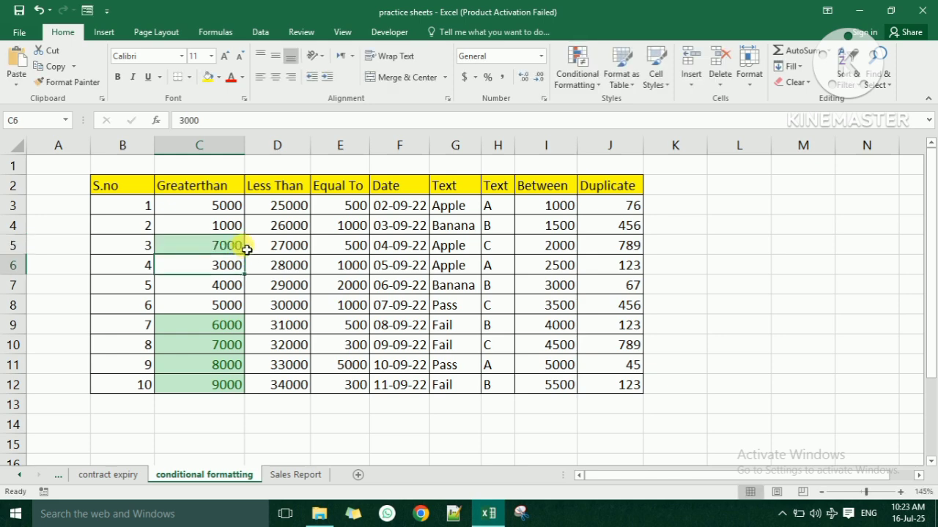
{"action": "left_click", "coordinate": [233, 289]}
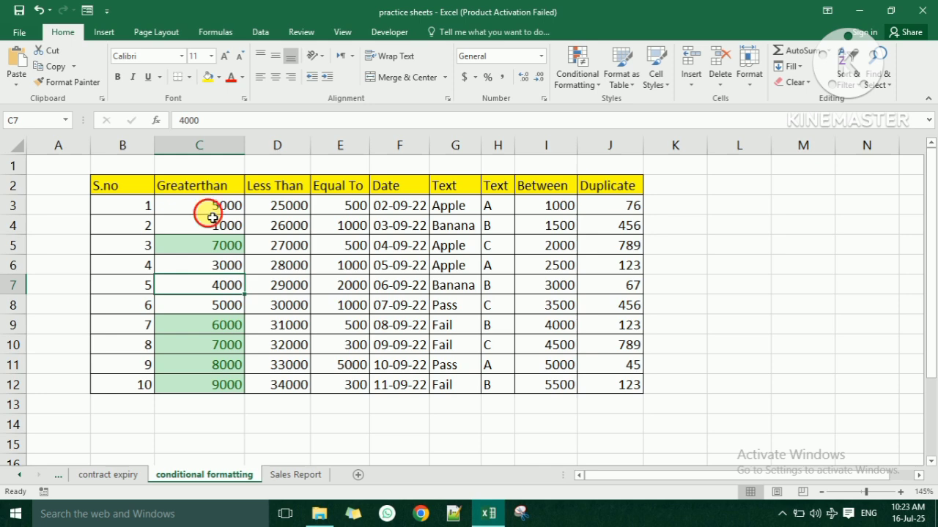
{"action": "left_click", "coordinate": [212, 213]}
{"action": "type", "text": "6"}
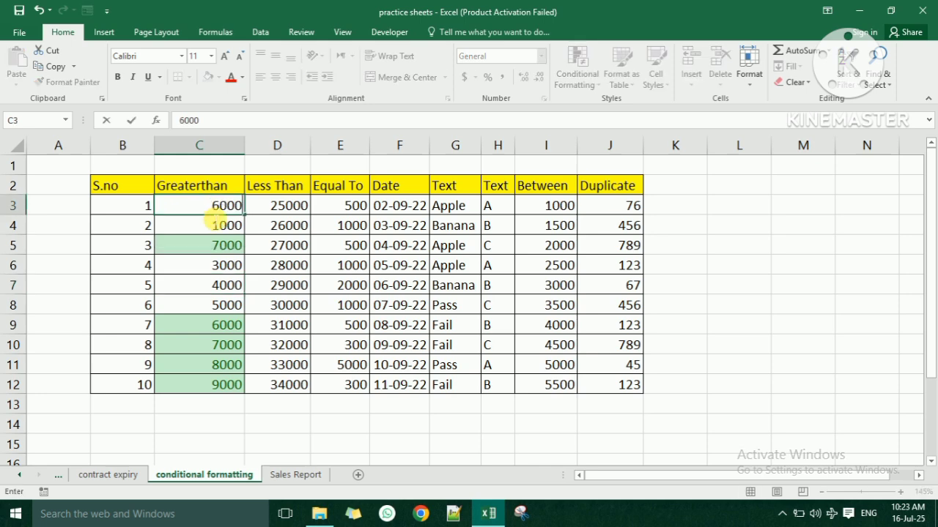
{"action": "key", "text": "Return"}
- Select the Less Than values D3:D12
{"action": "left_click", "coordinate": [299, 211]}
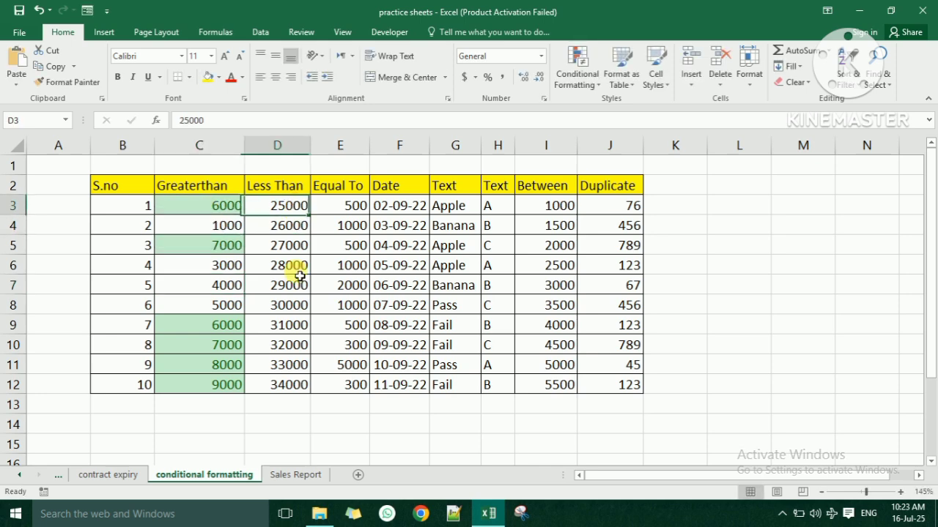
{"action": "left_click_drag", "start_coordinate": [300, 276], "coordinate": [299, 372]}
{"action": "left_click", "coordinate": [299, 383]}
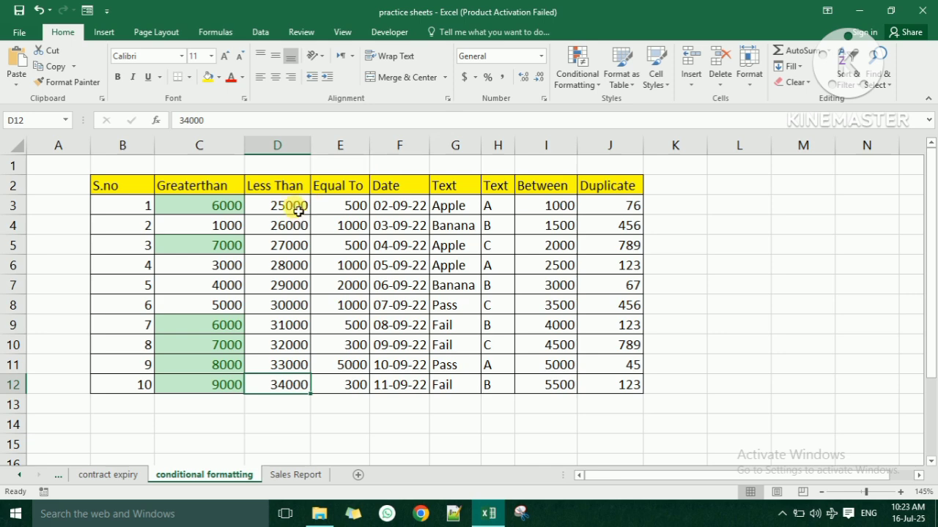
{"action": "left_click_drag", "start_coordinate": [298, 210], "coordinate": [302, 383]}
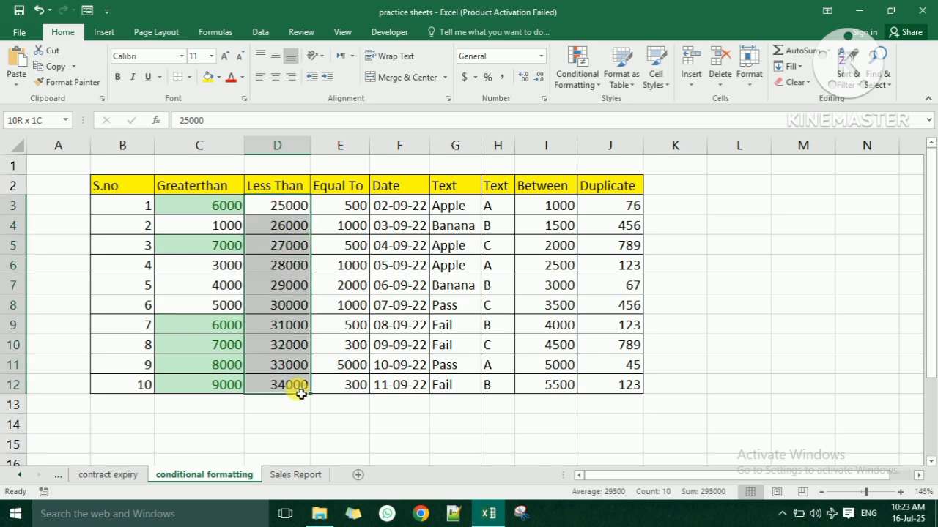
- Add a Less Than 30000 rule with light red fill and dark red text
{"action": "left_click", "coordinate": [577, 84]}
{"action": "mouse_move", "coordinate": [588, 180]}
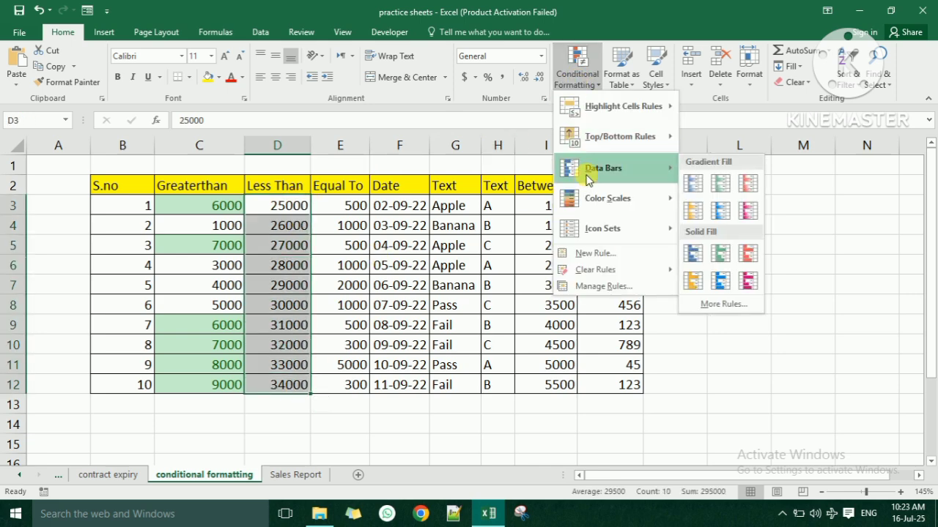
{"action": "mouse_move", "coordinate": [610, 106]}
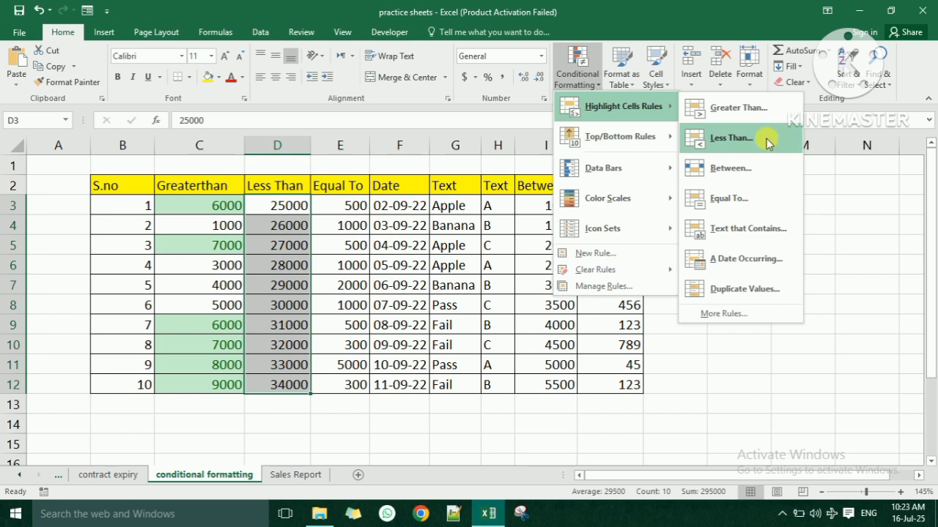
{"action": "left_click", "coordinate": [767, 143]}
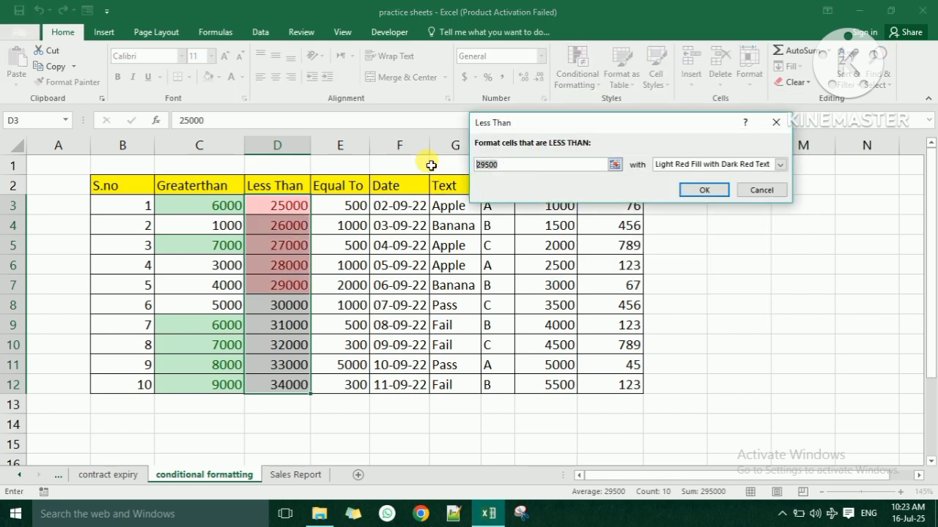
{"action": "type", "text": "2"}
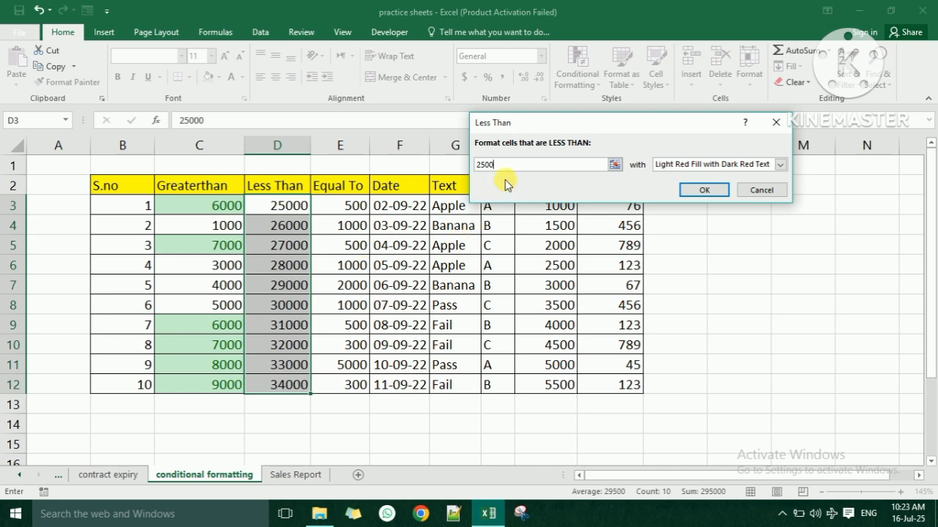
{"action": "left_click", "coordinate": [455, 147]}
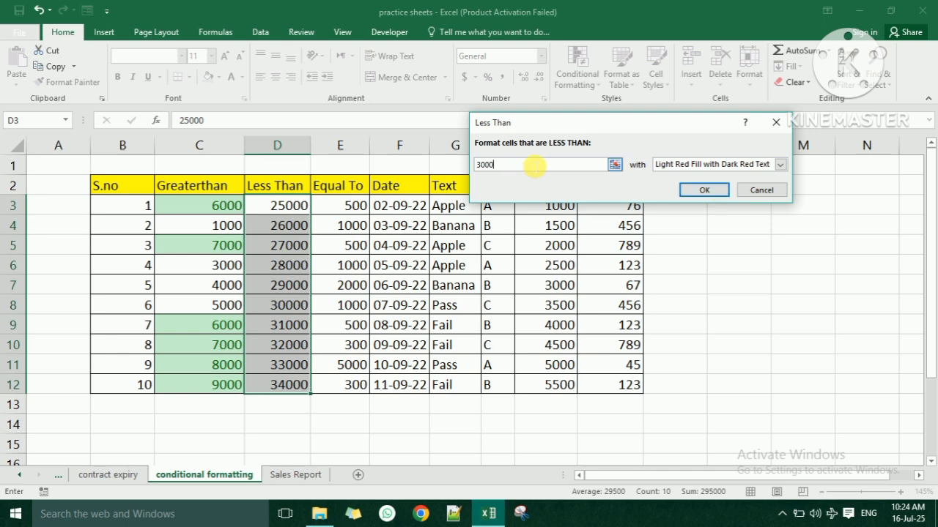
{"action": "type", "text": "0"}
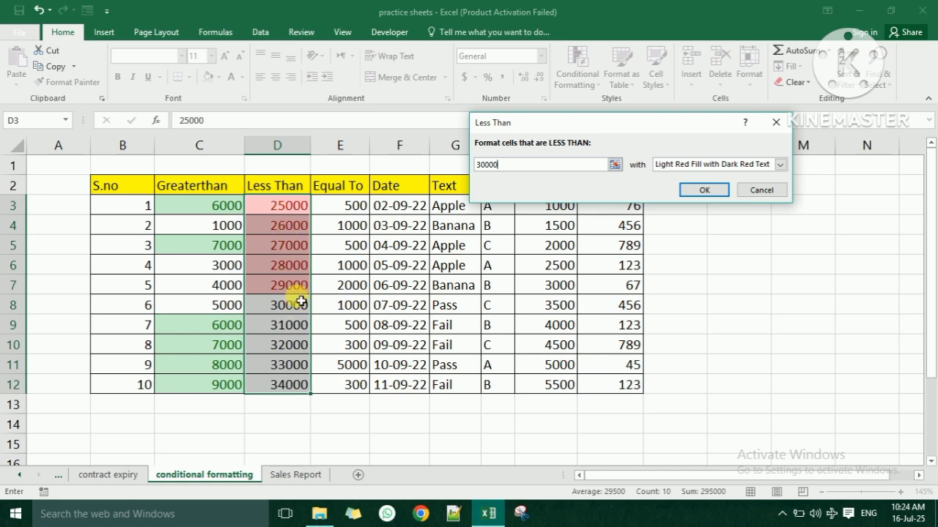
{"action": "left_click", "coordinate": [705, 191]}
- Change D9 to 25000
{"action": "left_click", "coordinate": [297, 325]}
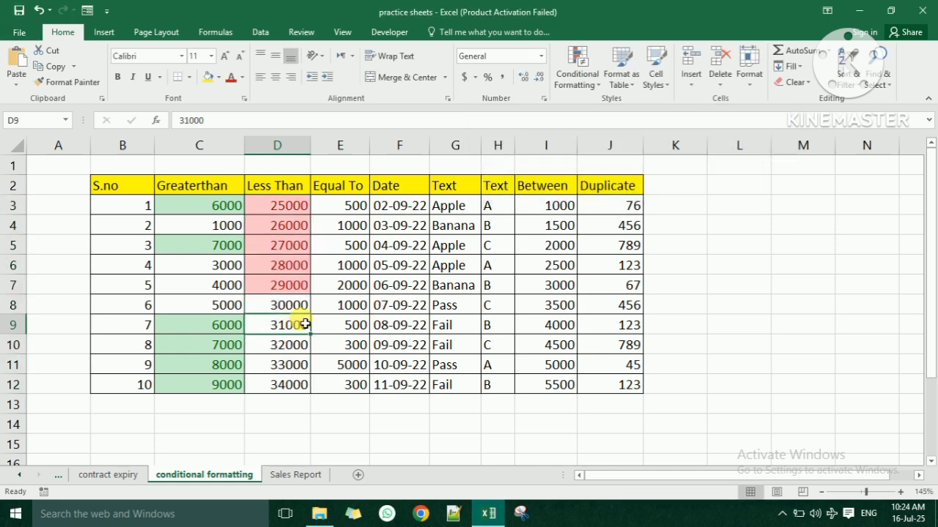
{"action": "type", "text": "250"}
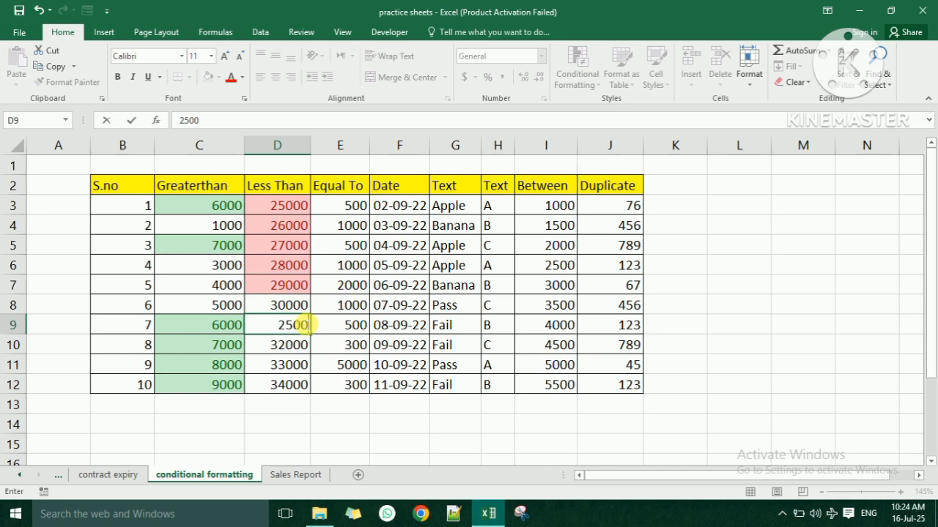
{"action": "key", "text": "Return"}
- Add an Equal To 500 highlight rule to E3:E12
{"action": "left_click", "coordinate": [361, 207]}
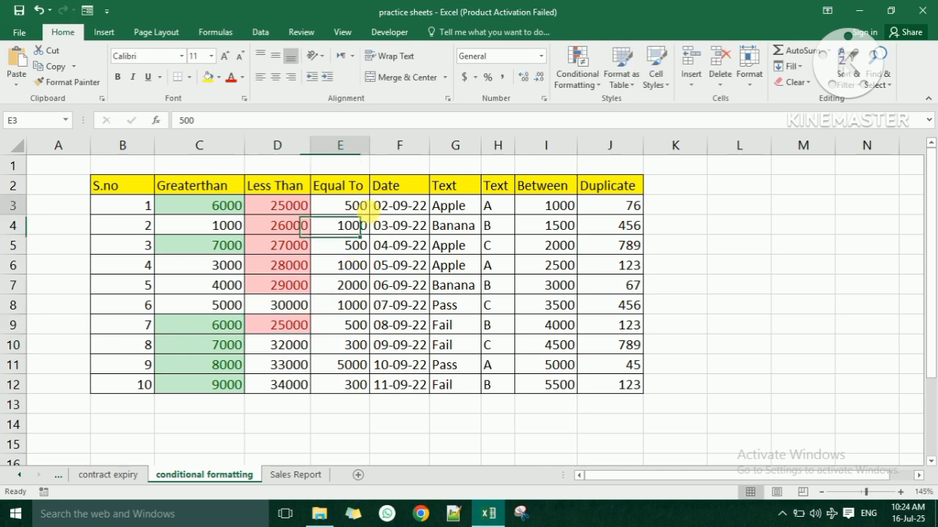
{"action": "left_click_drag", "start_coordinate": [359, 207], "coordinate": [356, 385]}
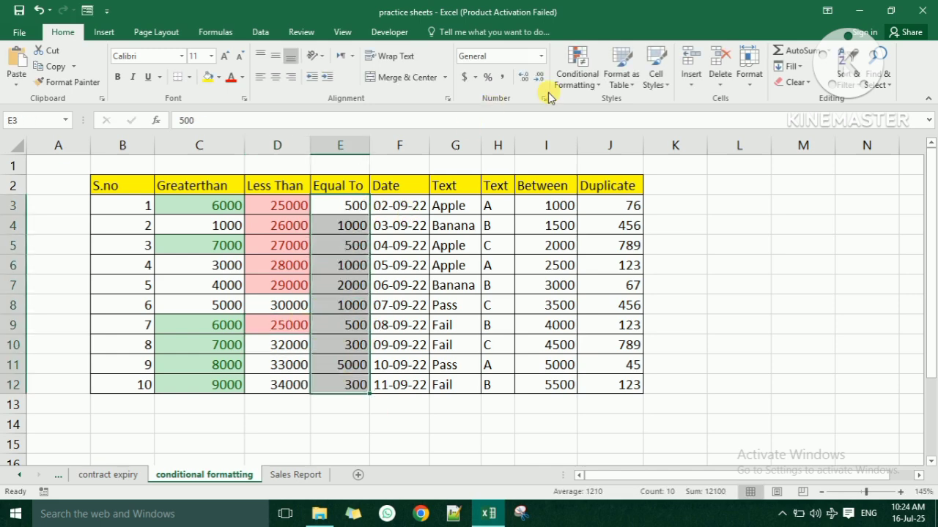
{"action": "left_click", "coordinate": [580, 75]}
{"action": "mouse_move", "coordinate": [586, 103]}
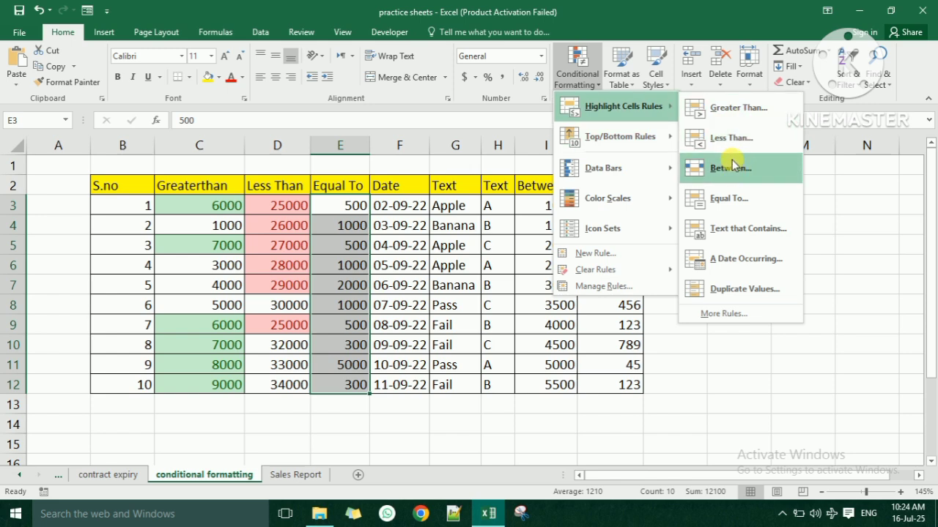
{"action": "left_click", "coordinate": [729, 198]}
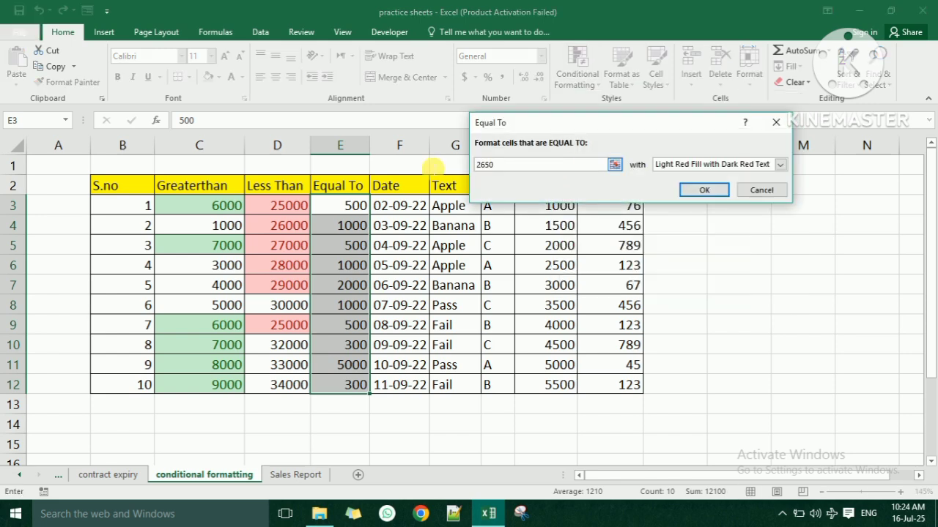
{"action": "type", "text": "500"}
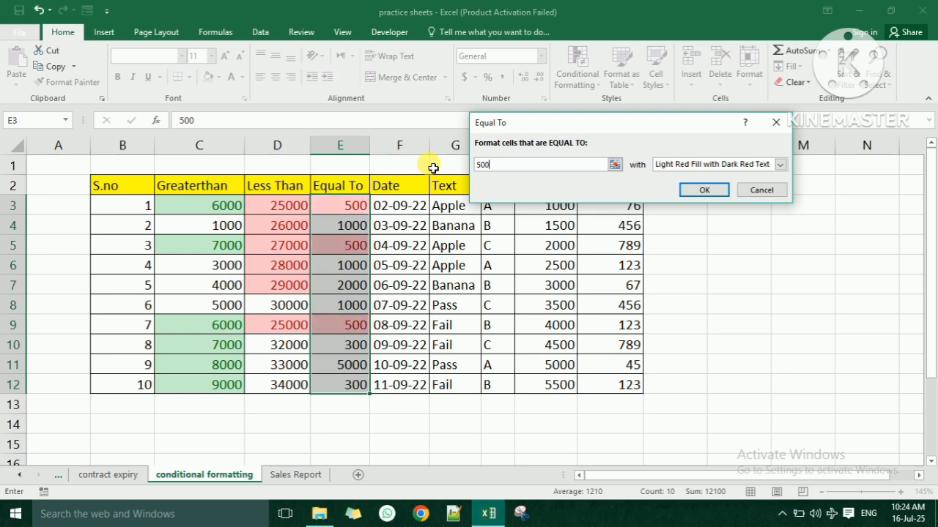
{"action": "left_click", "coordinate": [699, 194]}
- Change E11 from 5000 to 500
{"action": "left_click", "coordinate": [447, 266]}
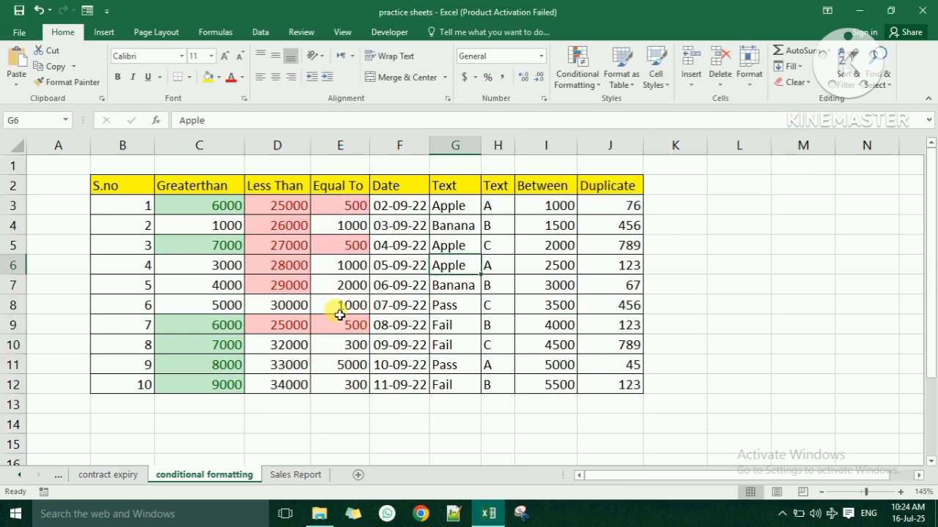
{"action": "left_click", "coordinate": [354, 366]}
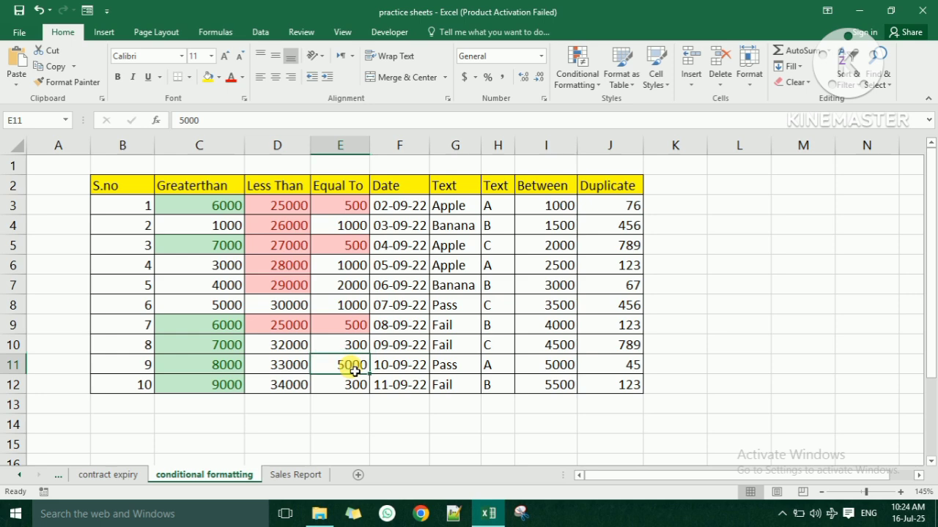
{"action": "type", "text": "5"}
{"action": "key", "text": "Return"}
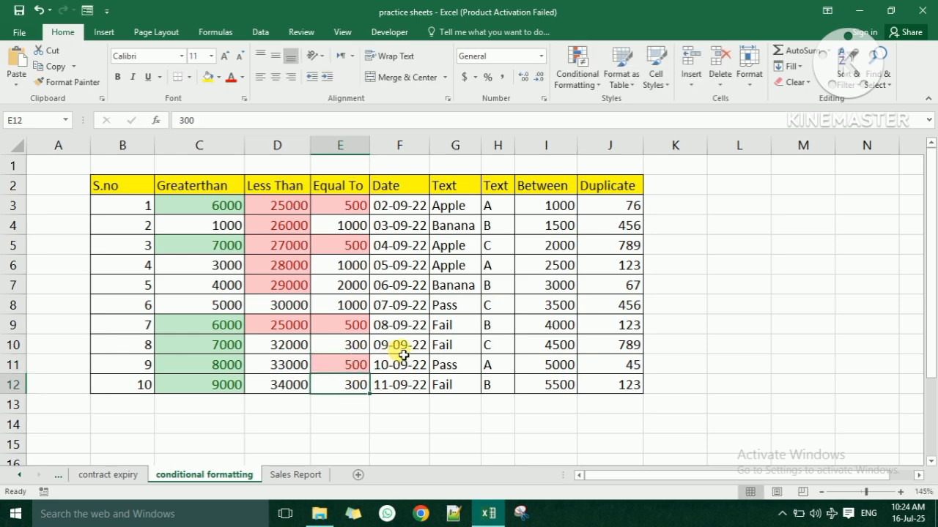
{"action": "left_click", "coordinate": [421, 208]}
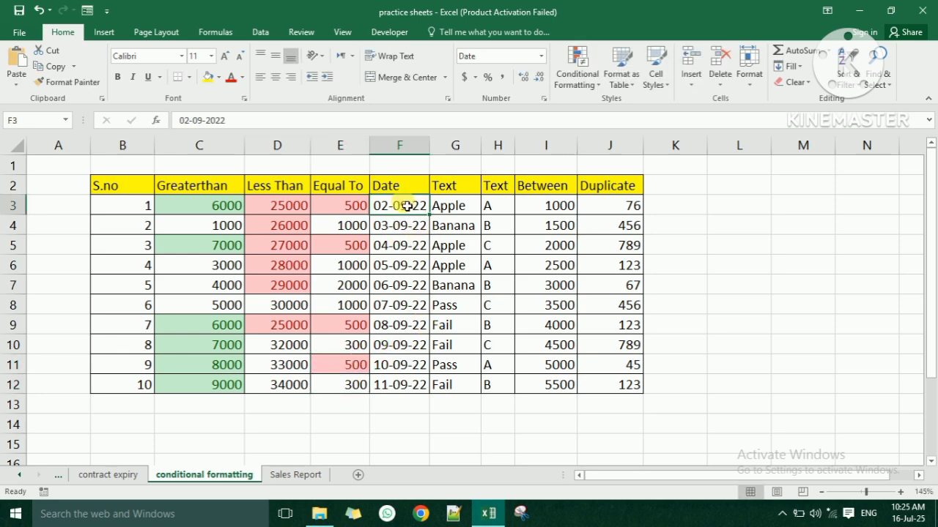
{"action": "left_click_drag", "start_coordinate": [405, 209], "coordinate": [395, 386]}
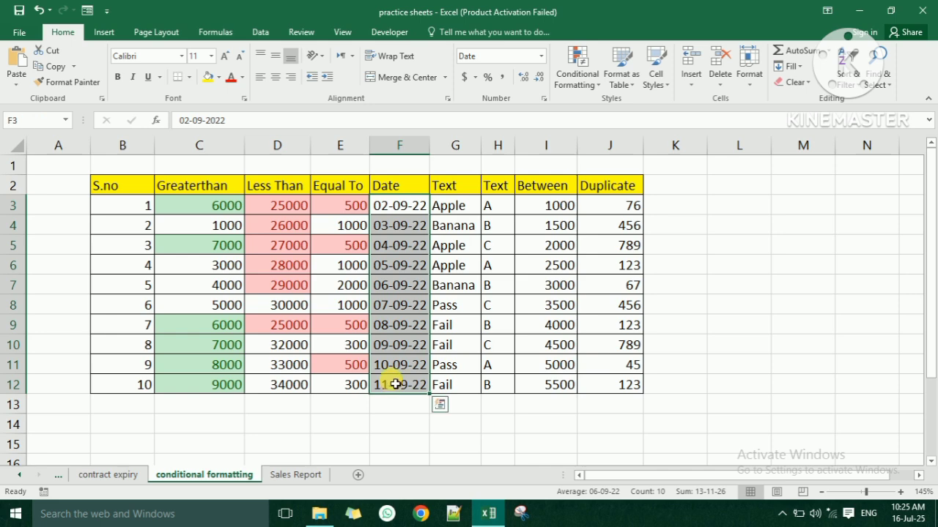
{"action": "left_click", "coordinate": [577, 71]}
{"action": "mouse_move", "coordinate": [595, 113]}
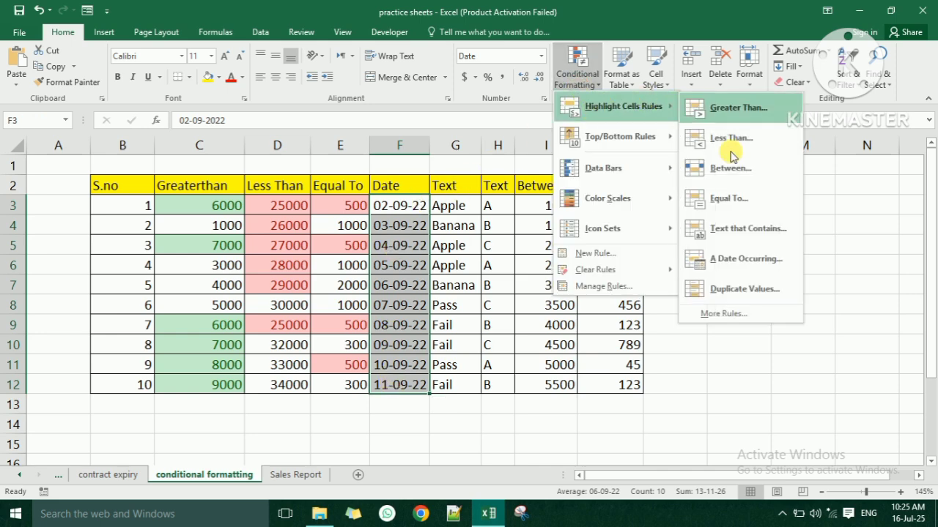
{"action": "left_click", "coordinate": [741, 259]}
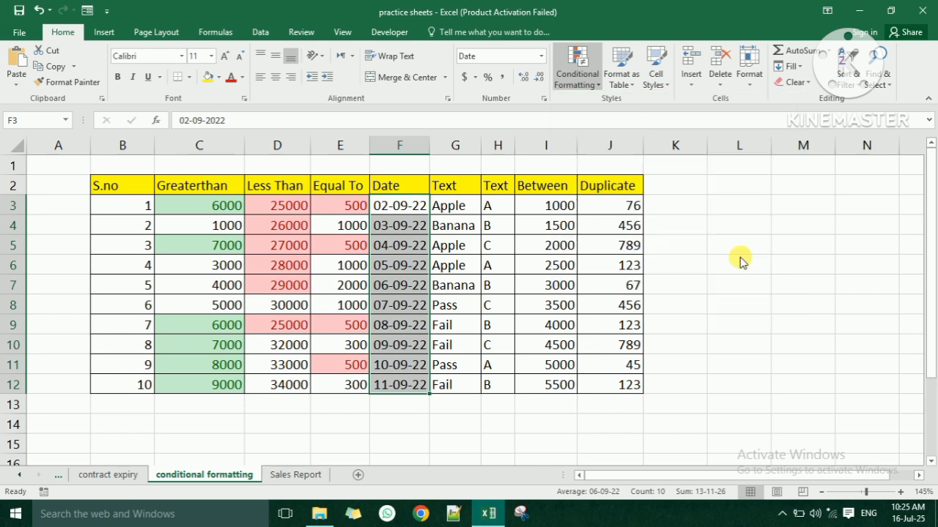
{"action": "left_click", "coordinate": [580, 148]}
{"action": "left_click", "coordinate": [581, 149]}
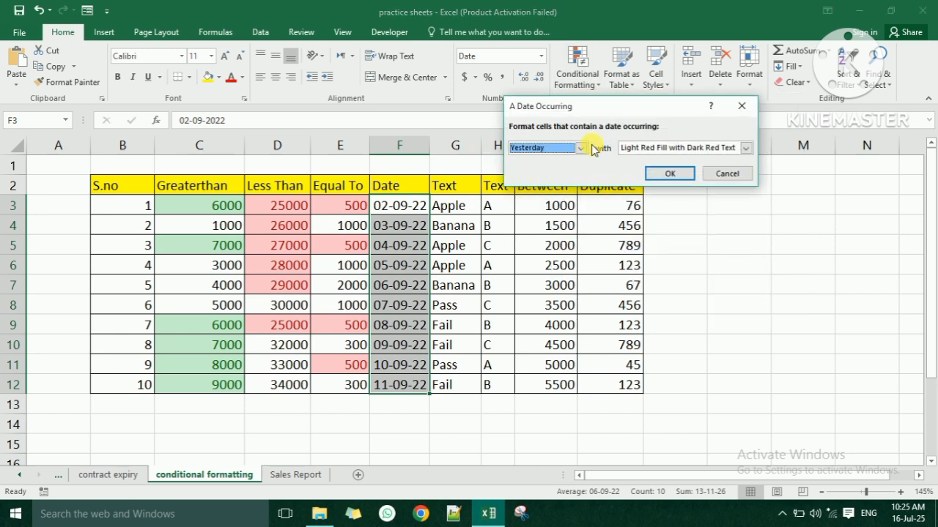
{"action": "left_click", "coordinate": [580, 148]}
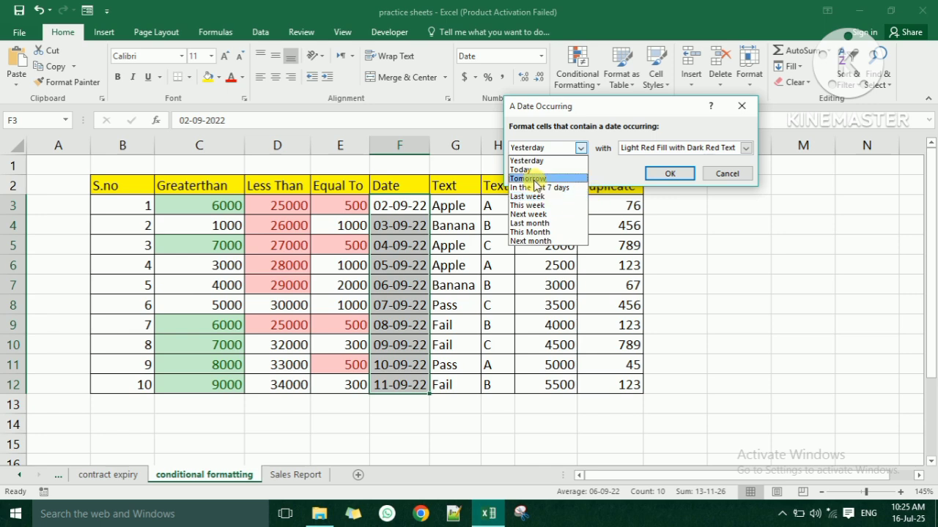
{"action": "left_click", "coordinate": [741, 105]}
{"action": "left_click", "coordinate": [741, 105]}
{"action": "left_click_drag", "start_coordinate": [456, 206], "coordinate": [464, 394]}
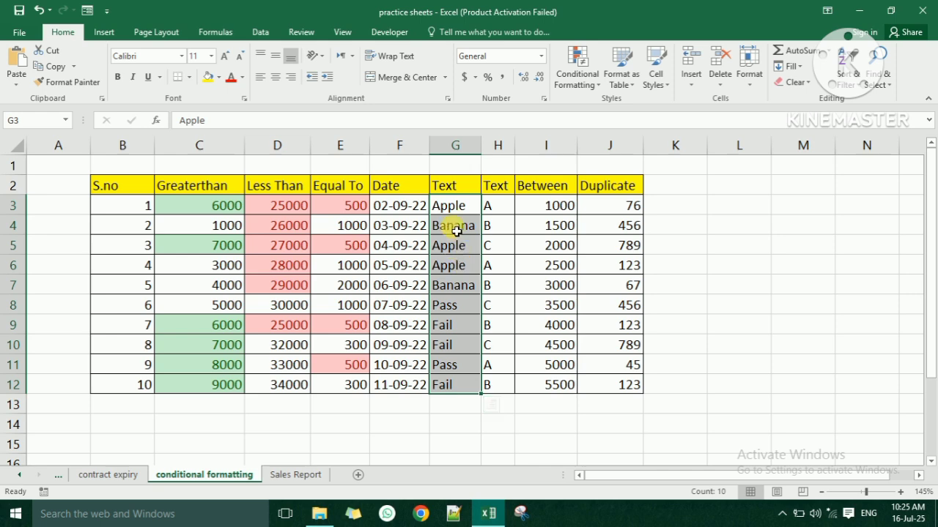
- Set up a Text That Contains rule on G3:G12 matching 'pass' instead of 'Apple'
{"action": "left_click", "coordinate": [578, 79]}
{"action": "mouse_move", "coordinate": [623, 110]}
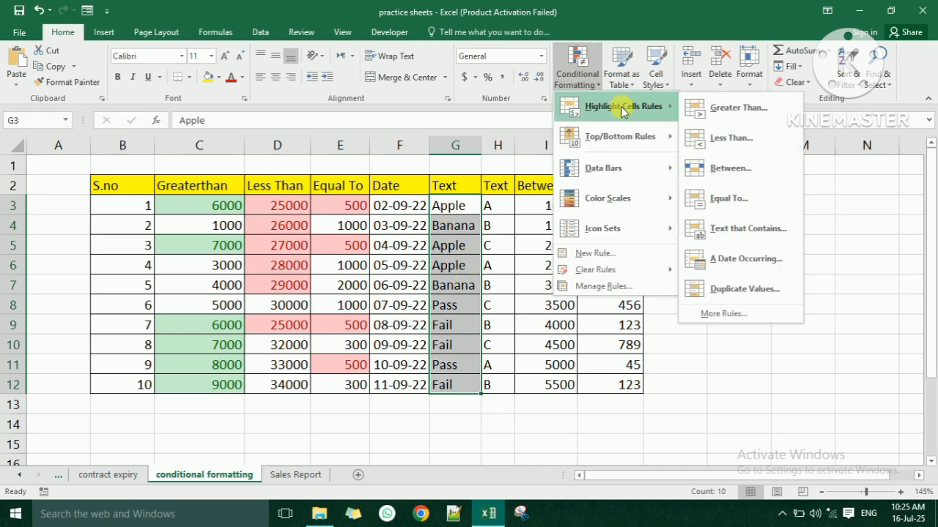
{"action": "left_click", "coordinate": [757, 231]}
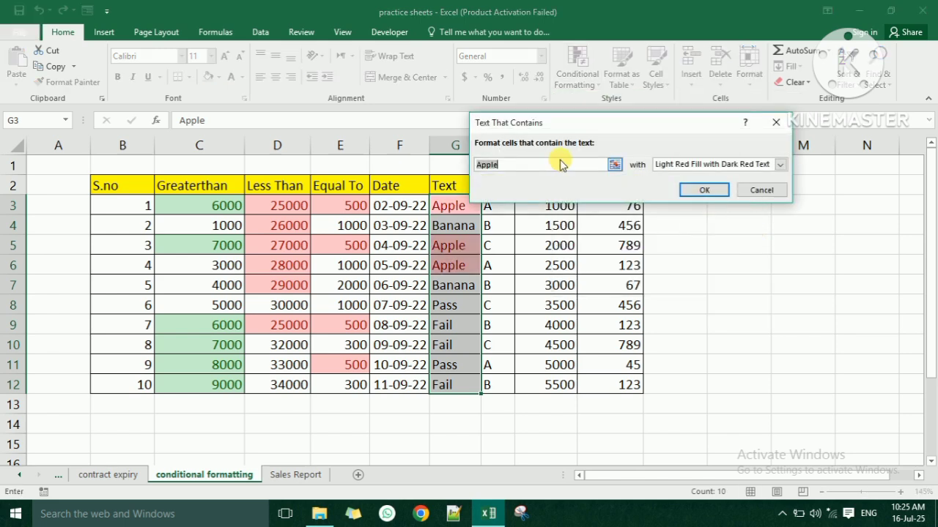
{"action": "left_click_drag", "start_coordinate": [561, 122], "coordinate": [606, 69]}
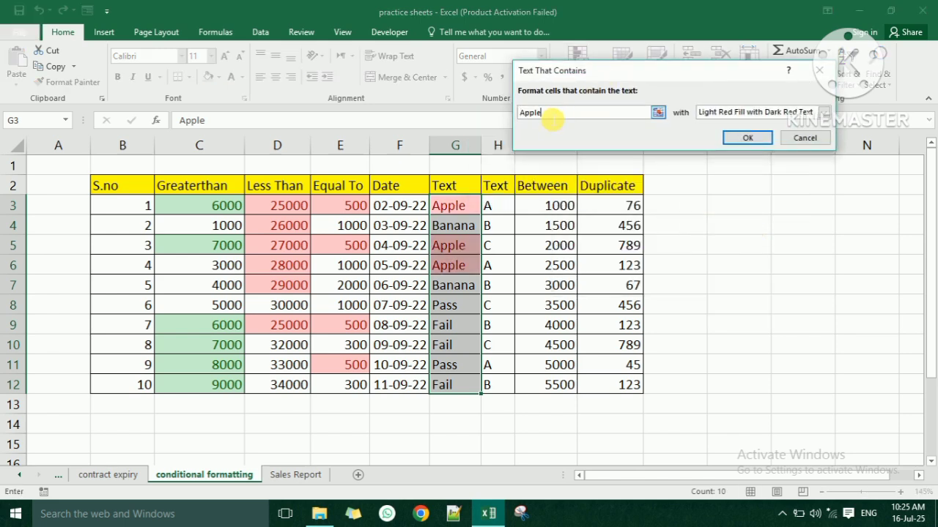
{"action": "double_click", "coordinate": [529, 112]}
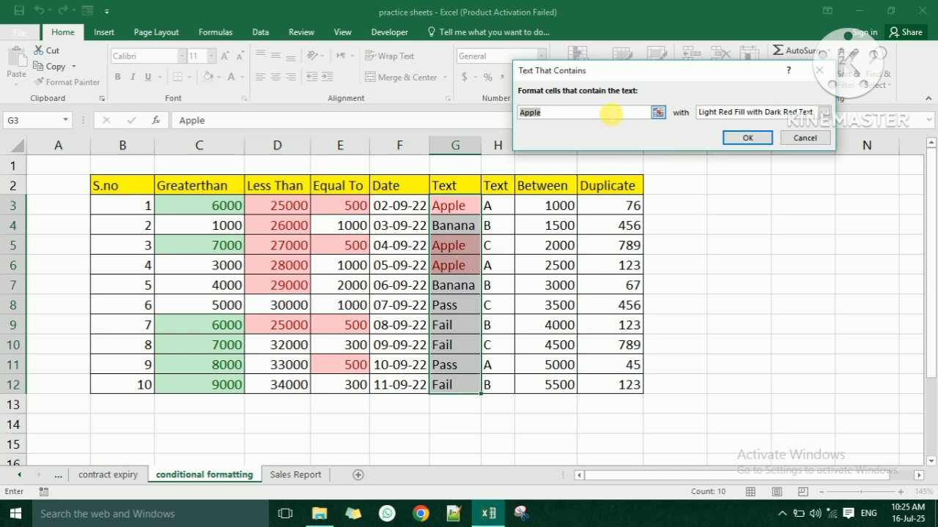
{"action": "type", "text": "pass"}
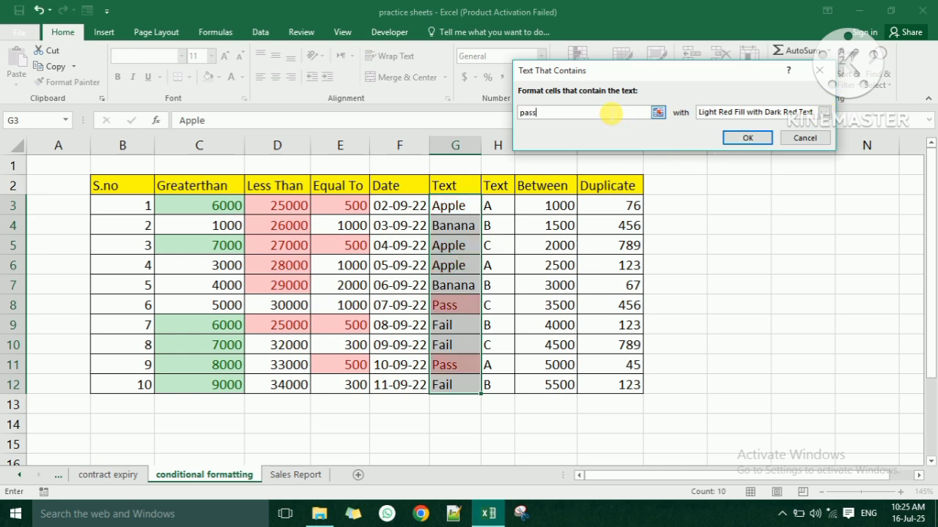
{"action": "left_click_drag", "start_coordinate": [560, 116], "coordinate": [521, 115]}
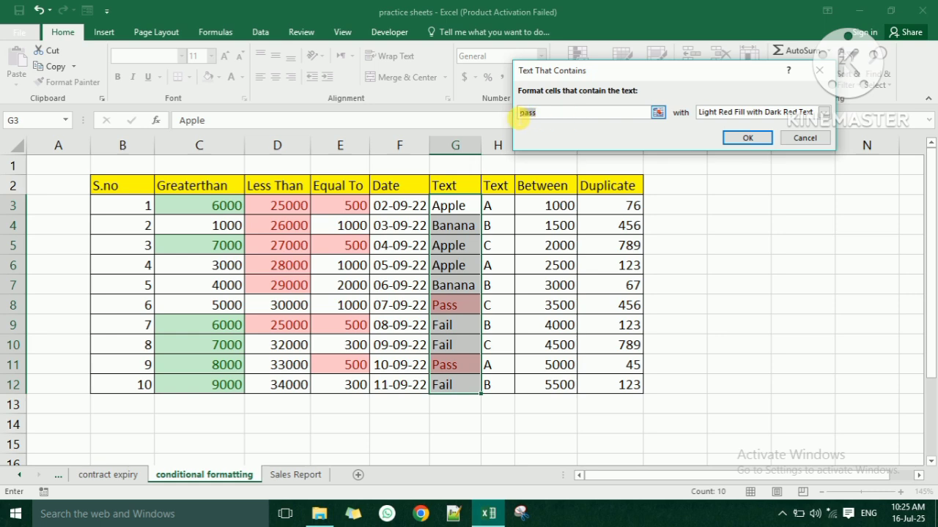
- Confirm the 'pass' text rule and overwrite G6 with 'pass'
{"action": "left_click", "coordinate": [748, 139]}
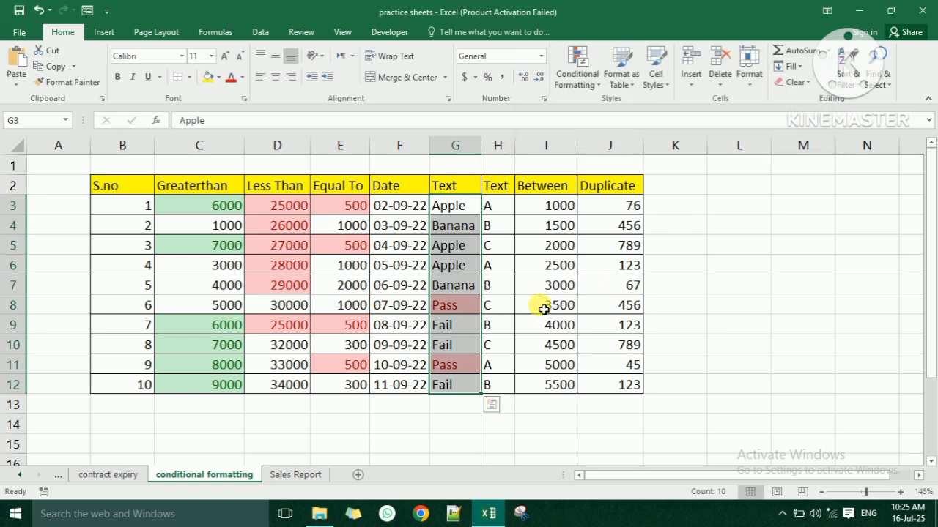
{"action": "left_click", "coordinate": [538, 304]}
{"action": "left_click", "coordinate": [464, 268]}
{"action": "type", "text": "pass"}
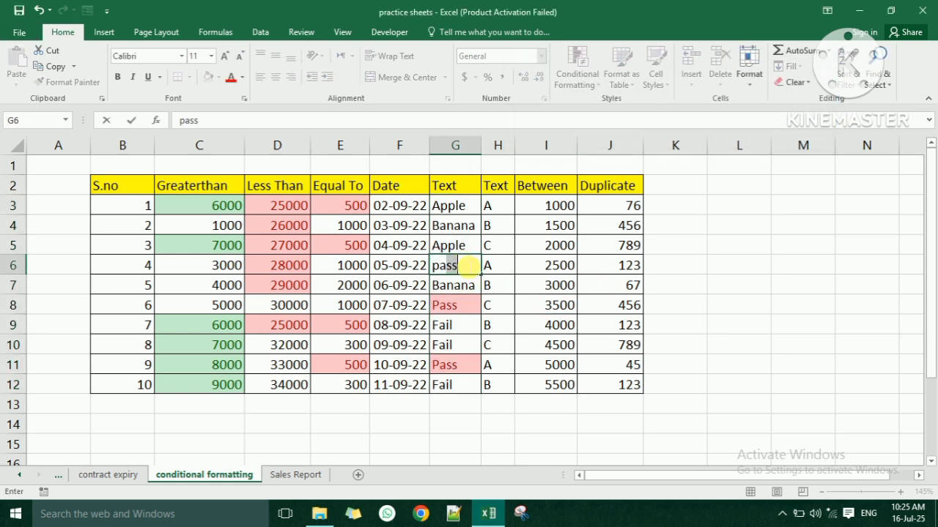
{"action": "key", "text": "Return"}
{"action": "left_click", "coordinate": [497, 217]}
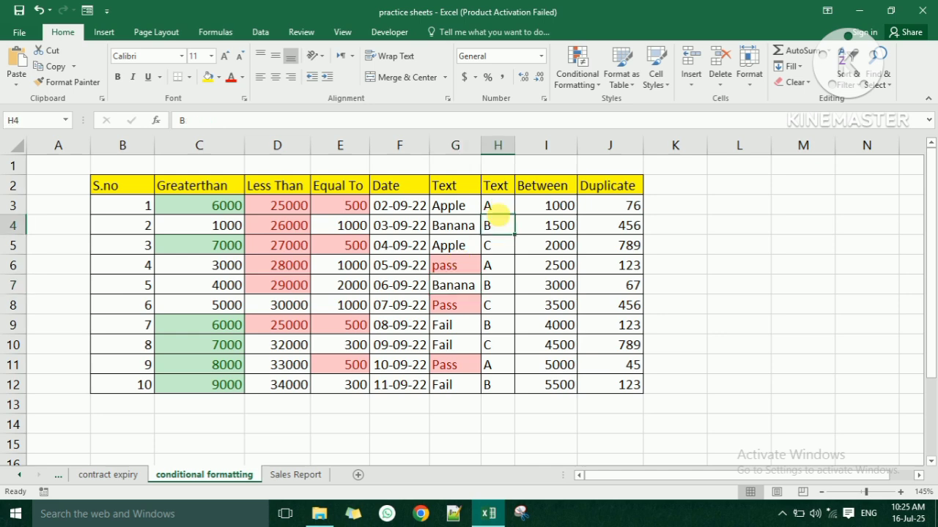
{"action": "left_click_drag", "start_coordinate": [502, 211], "coordinate": [512, 385]}
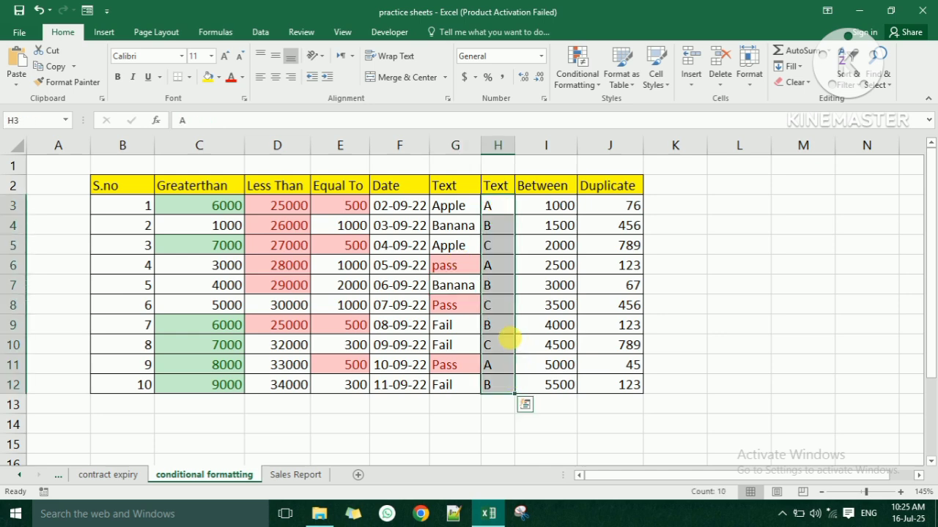
{"action": "left_click", "coordinate": [461, 250]}
{"action": "left_click", "coordinate": [461, 267]}
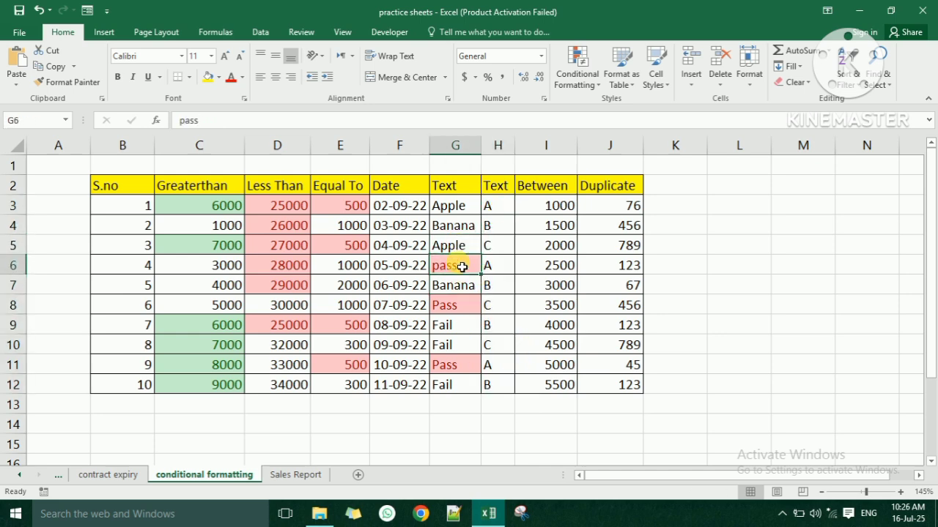
{"action": "double_click", "coordinate": [466, 274]}
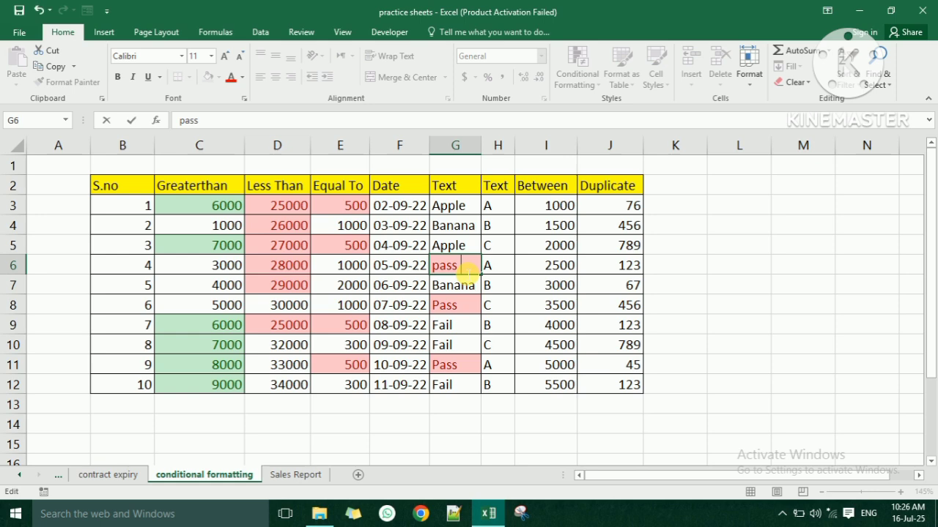
{"action": "type", "text": "bbbb"}
{"action": "key", "text": "Return"}
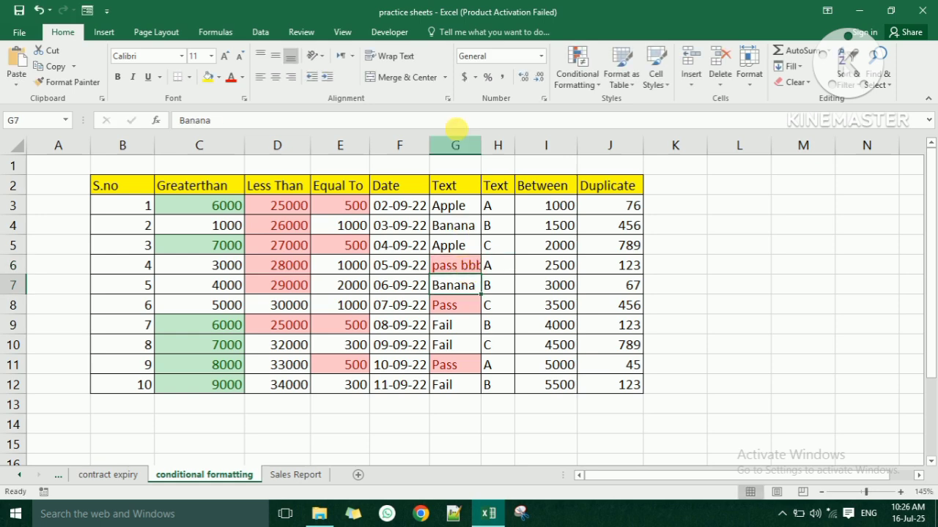
- AutoFit column G to show 'pass bbbb' and select G3:G12
{"action": "double_click", "coordinate": [482, 137]}
{"action": "left_click", "coordinate": [484, 137]}
{"action": "left_click", "coordinate": [513, 284]}
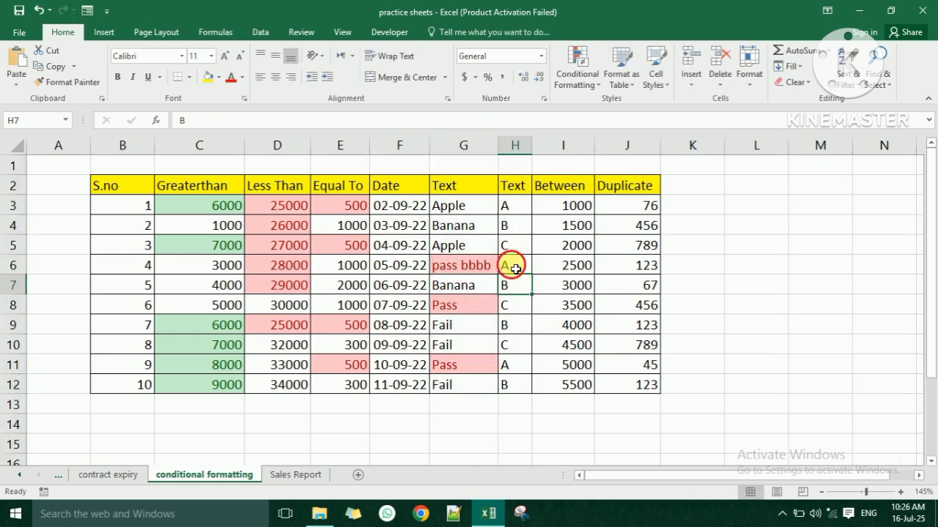
{"action": "left_click", "coordinate": [515, 269]}
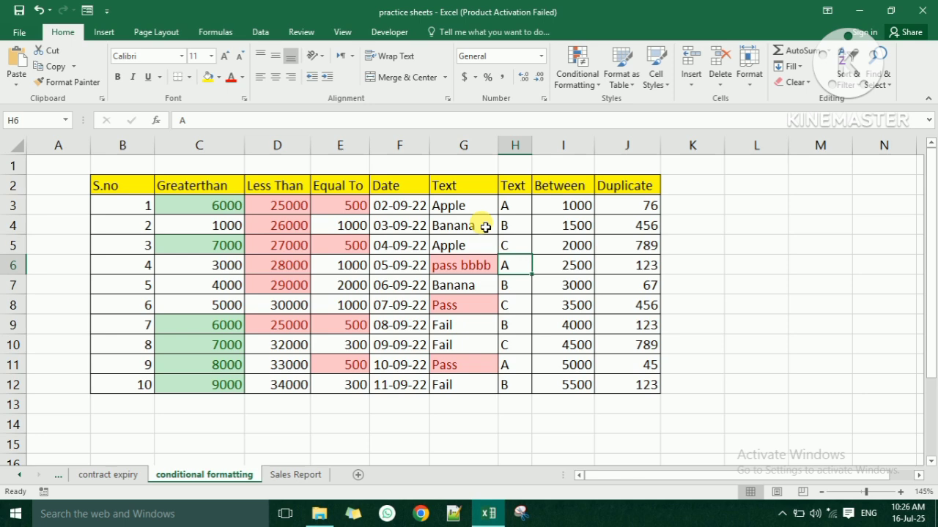
{"action": "left_click_drag", "start_coordinate": [476, 207], "coordinate": [484, 387]}
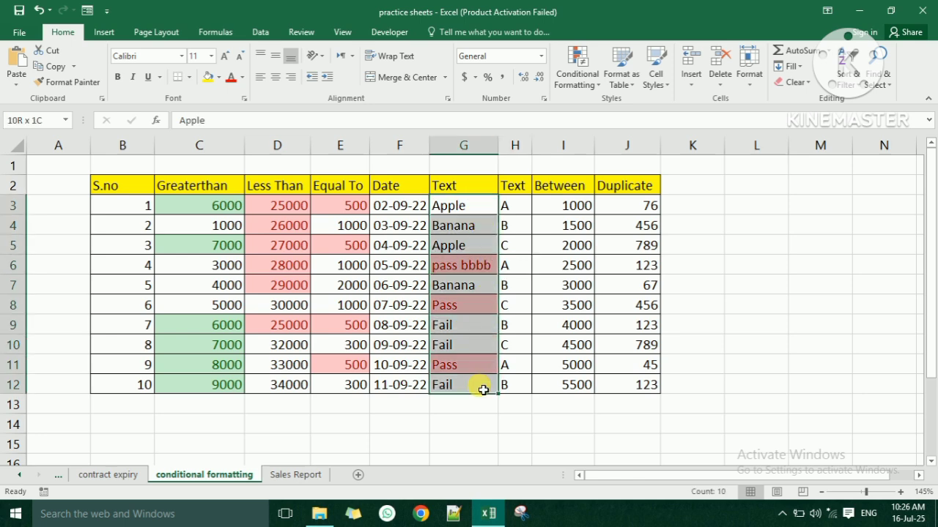
- Clear the conditional formatting rules from the Text column G3:G12
{"action": "left_click", "coordinate": [586, 76]}
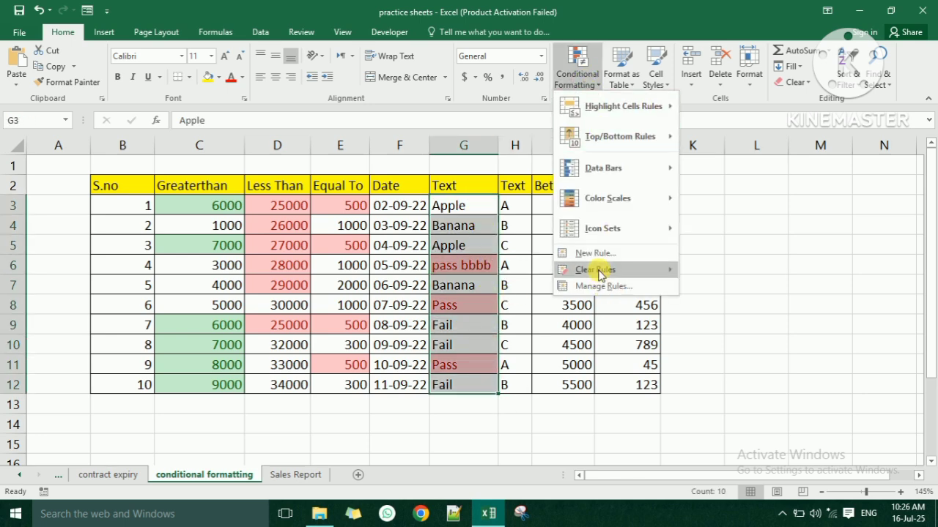
{"action": "mouse_move", "coordinate": [598, 273]}
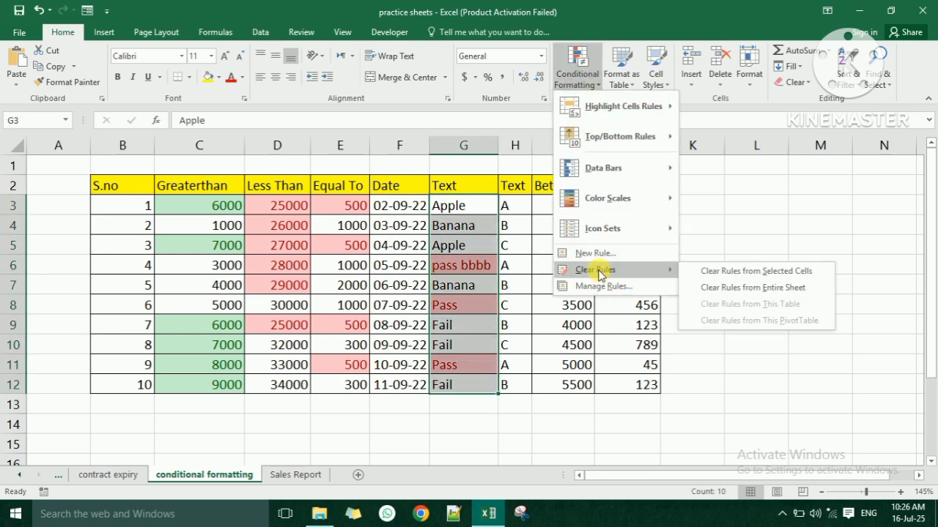
{"action": "left_click", "coordinate": [776, 273]}
- Add an Equal To 'pass' highlight rule to the Text column
{"action": "left_click", "coordinate": [577, 74]}
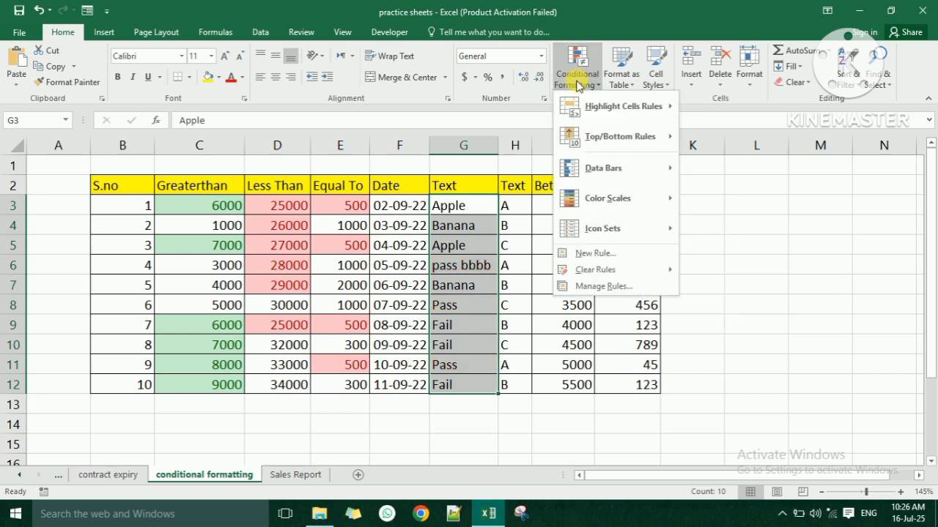
{"action": "mouse_move", "coordinate": [598, 107]}
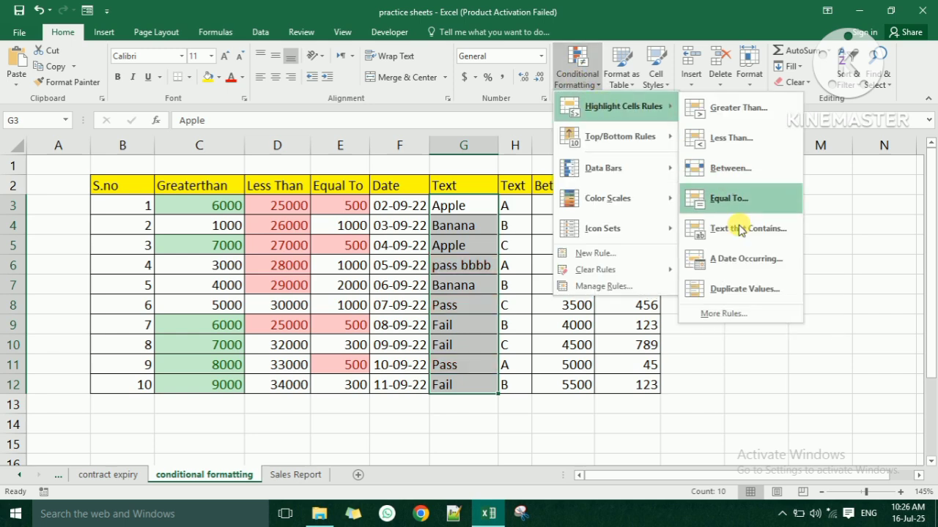
{"action": "left_click", "coordinate": [727, 205]}
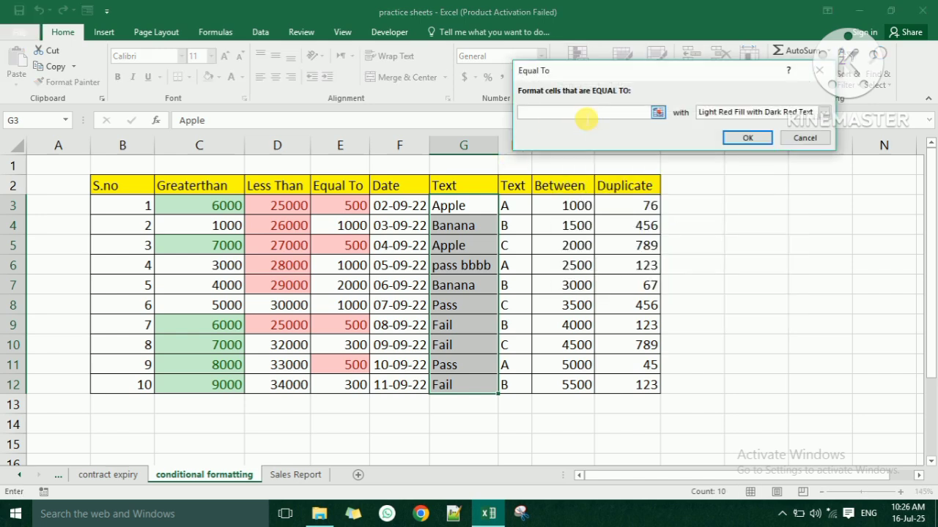
{"action": "type", "text": "pass"}
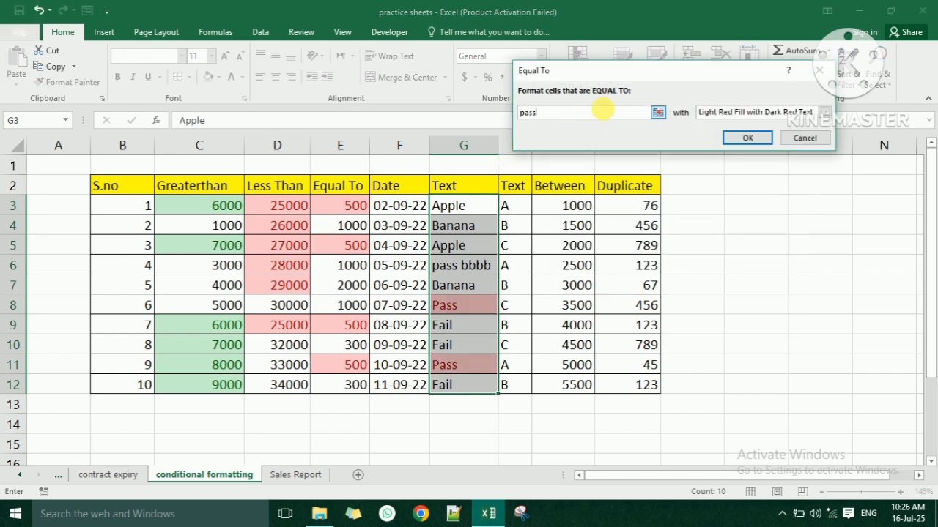
{"action": "key", "text": "Return"}
{"action": "left_click", "coordinate": [469, 297]}
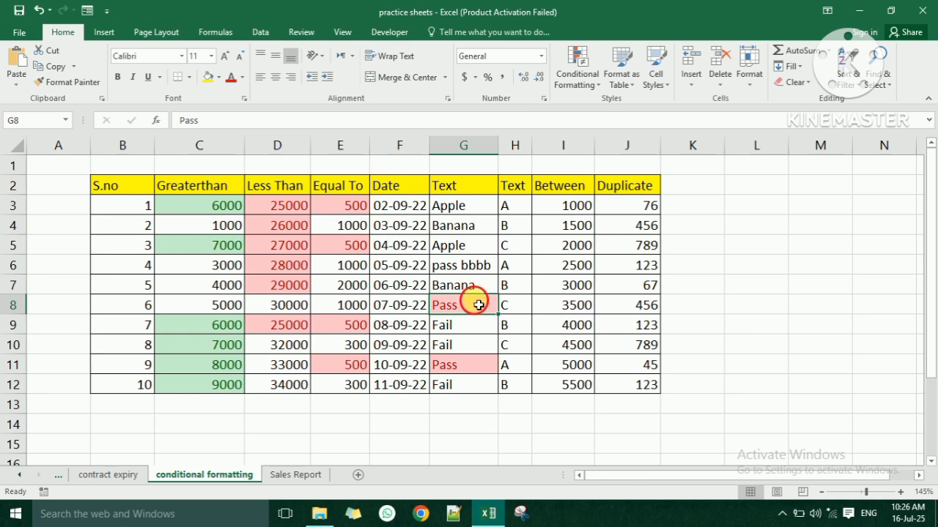
- Edit G8 to read 'Pass jj', dropping its exact-match highlight
{"action": "double_click", "coordinate": [478, 305]}
{"action": "type", "text": "jj"}
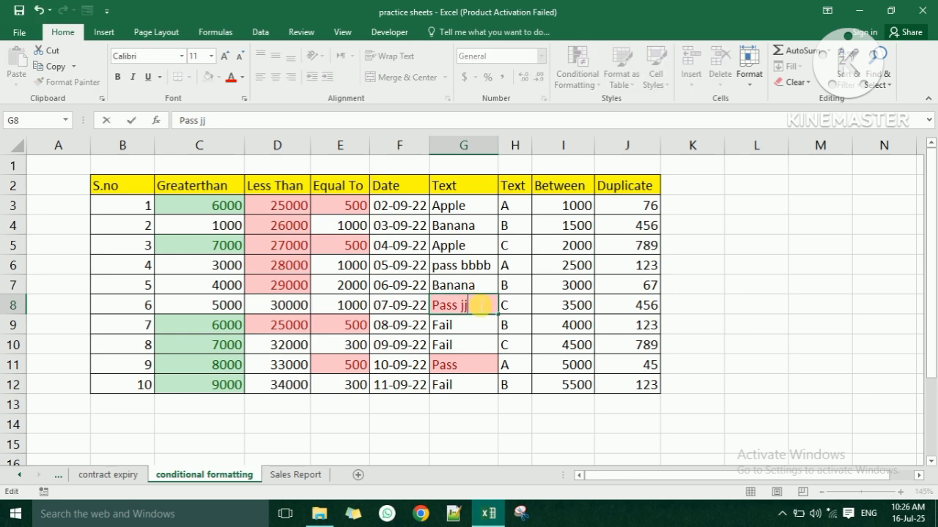
{"action": "key", "text": "Return"}
{"action": "left_click", "coordinate": [476, 366]}
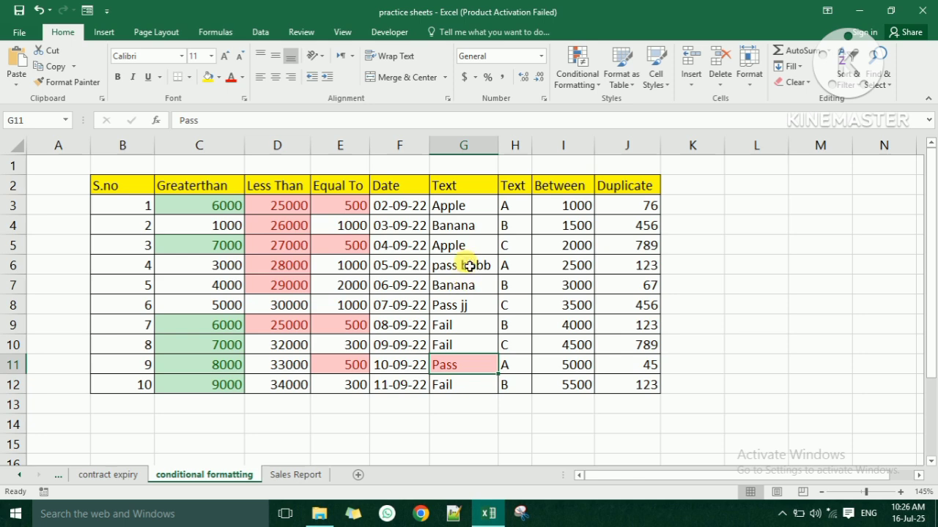
{"action": "left_click", "coordinate": [474, 227]}
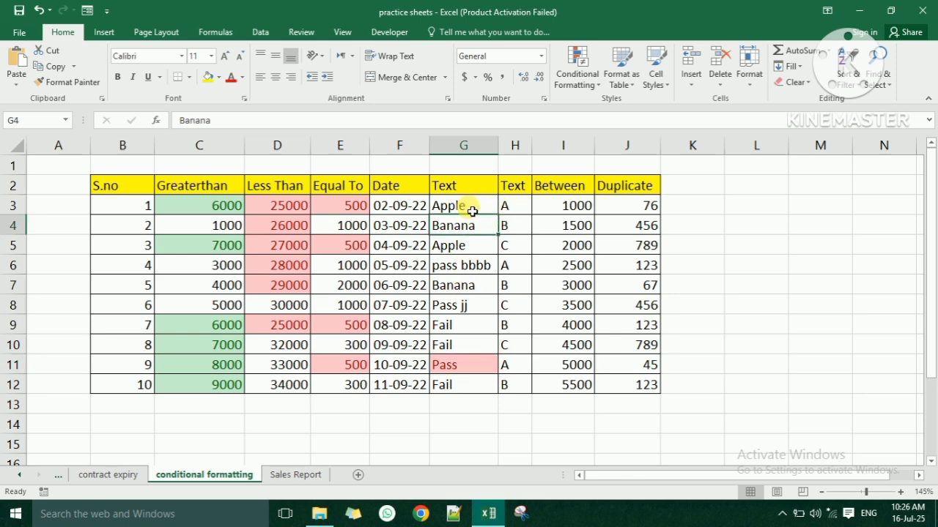
{"action": "left_click_drag", "start_coordinate": [562, 204], "coordinate": [561, 390]}
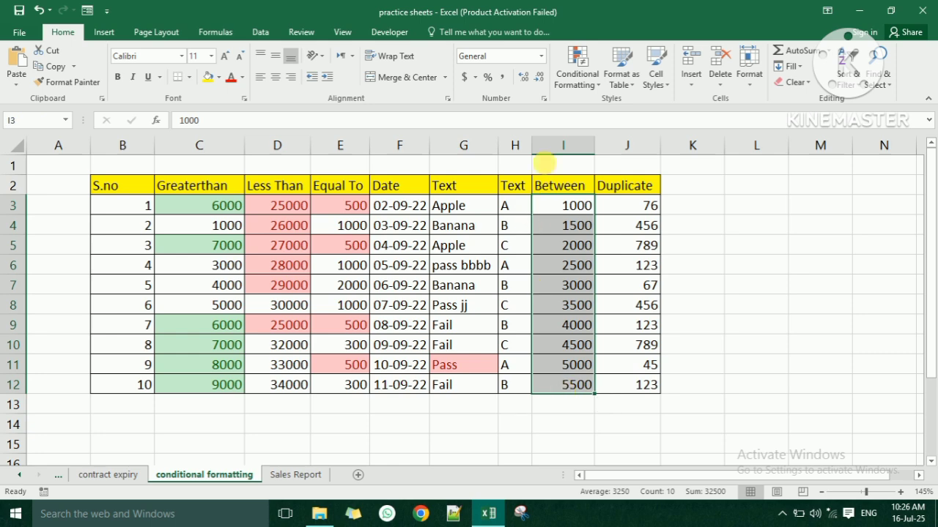
- Add a Between 1000 and 2000 highlight rule to I3:I12
{"action": "left_click", "coordinate": [577, 81]}
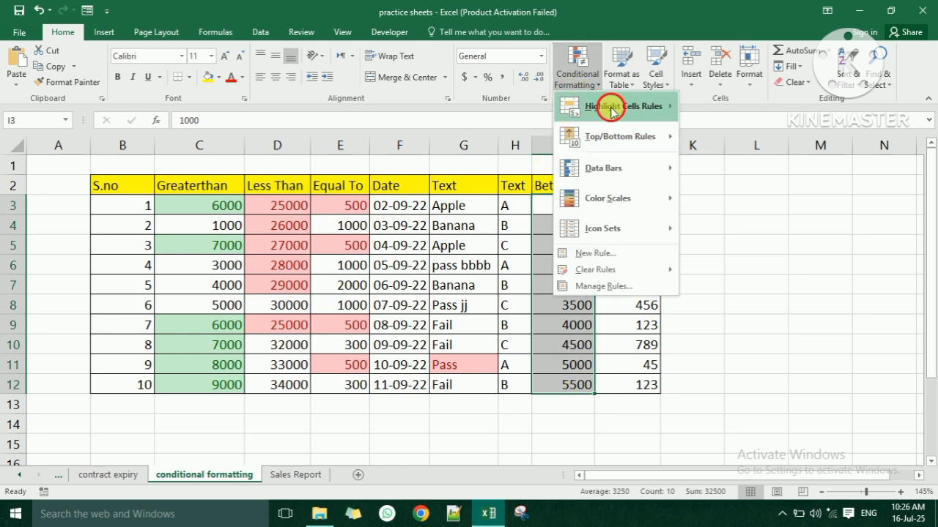
{"action": "mouse_move", "coordinate": [608, 106]}
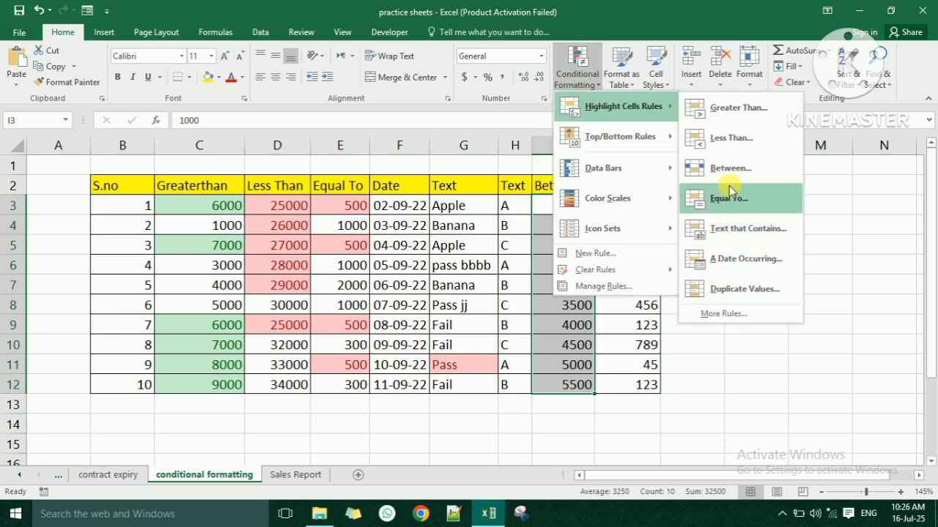
{"action": "left_click", "coordinate": [730, 168]}
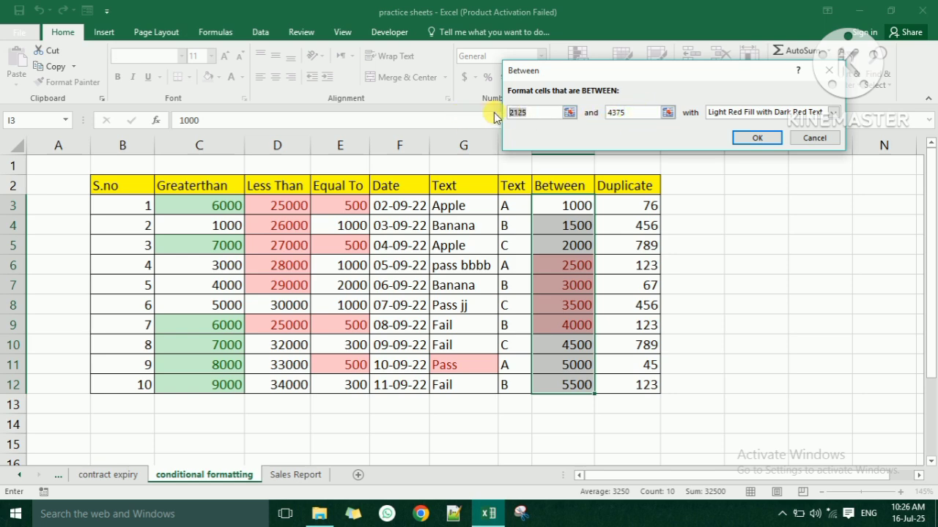
{"action": "type", "text": "100"}
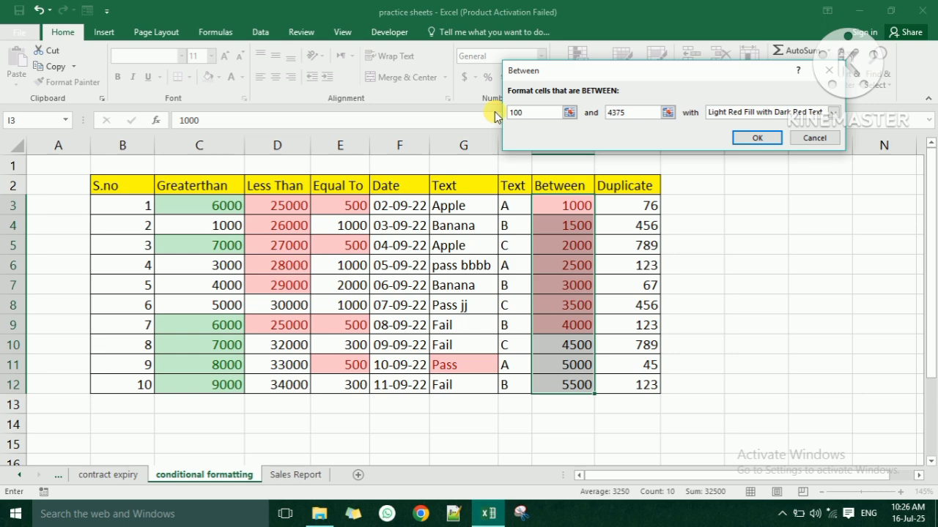
{"action": "type", "text": "0"}
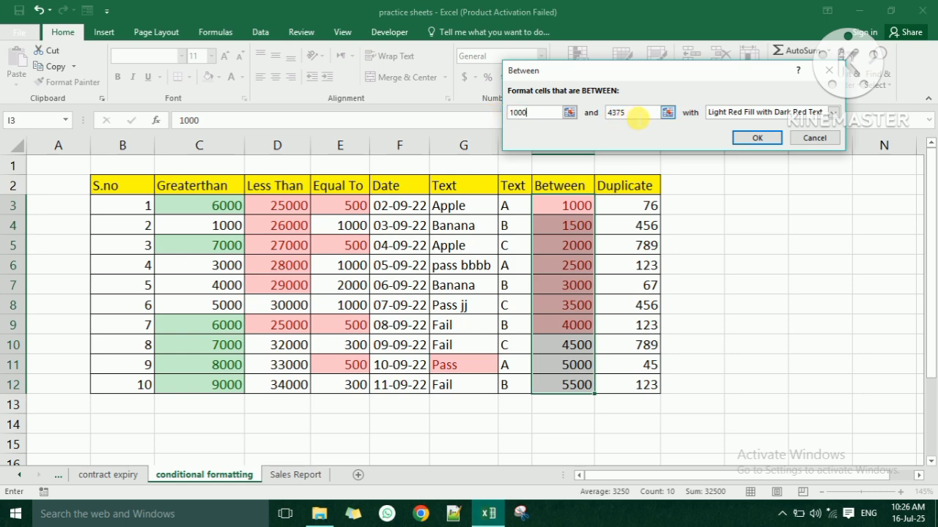
{"action": "left_click", "coordinate": [635, 114]}
{"action": "left_click_drag", "start_coordinate": [605, 112], "coordinate": [628, 111]}
{"action": "type", "text": "200"}
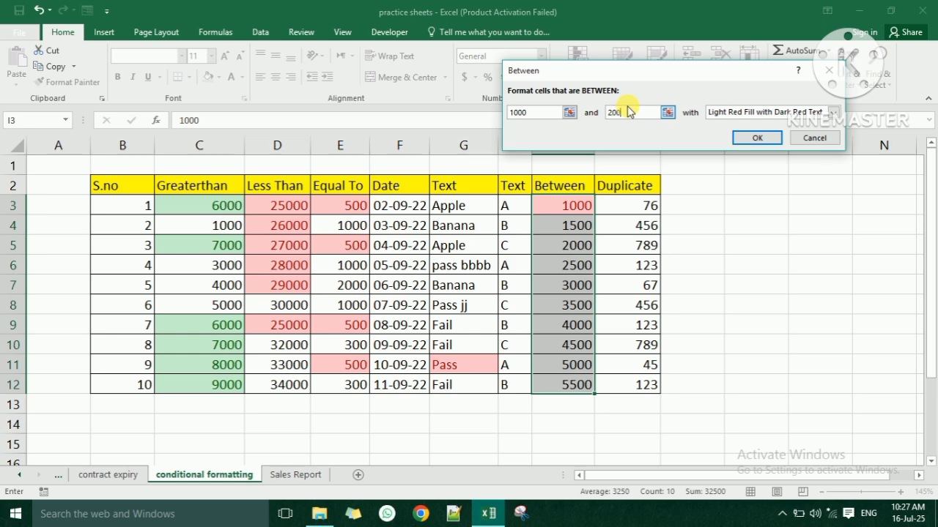
{"action": "type", "text": "0"}
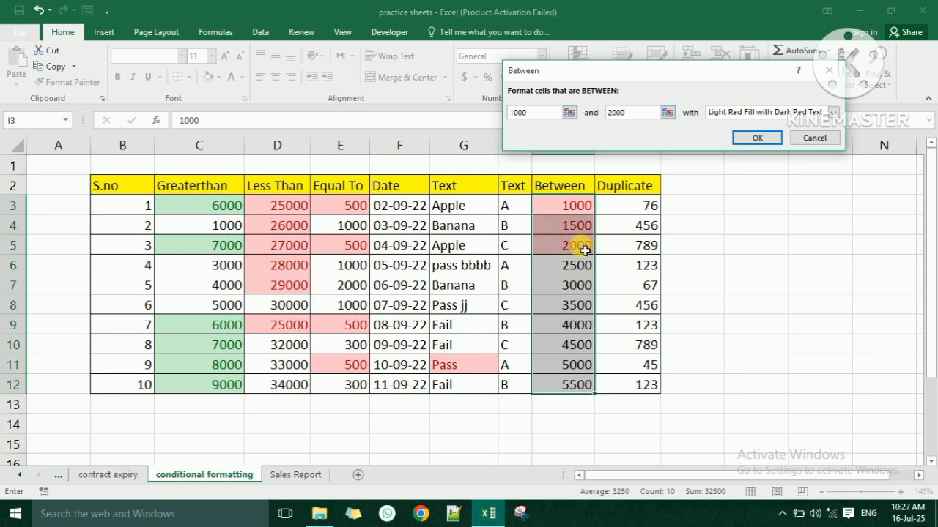
{"action": "left_click", "coordinate": [762, 138]}
{"action": "left_click", "coordinate": [630, 208]}
{"action": "left_click_drag", "start_coordinate": [643, 258], "coordinate": [648, 383]}
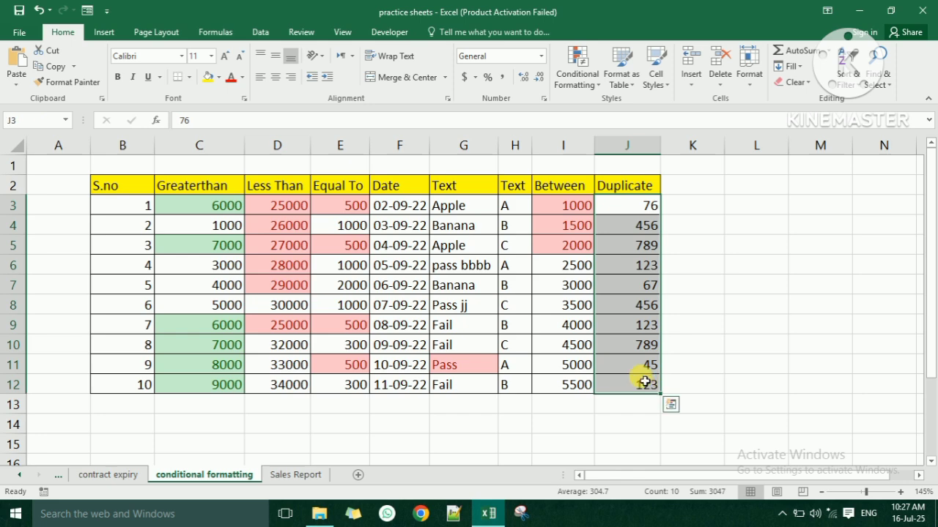
- Highlight duplicate values in J3:J12 with the default light red fill
{"action": "left_click", "coordinate": [582, 64]}
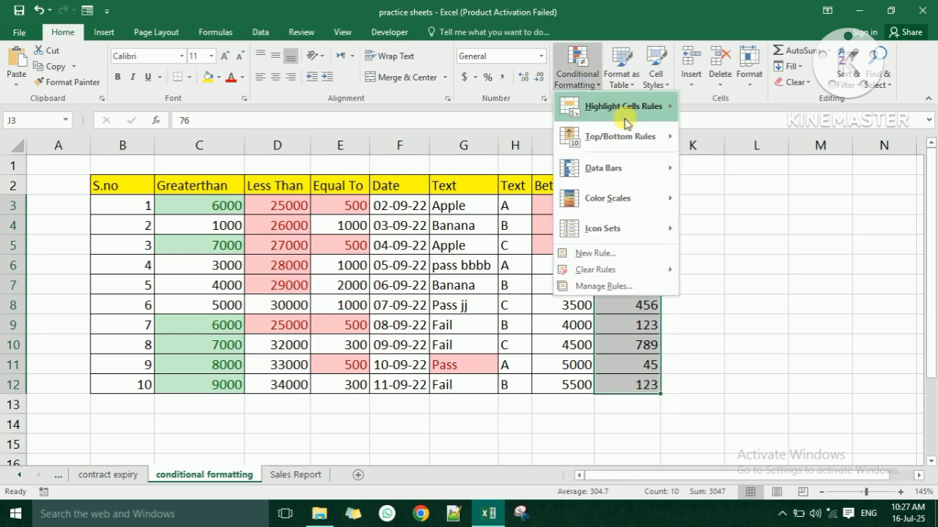
{"action": "mouse_move", "coordinate": [624, 117]}
{"action": "left_click", "coordinate": [747, 291]}
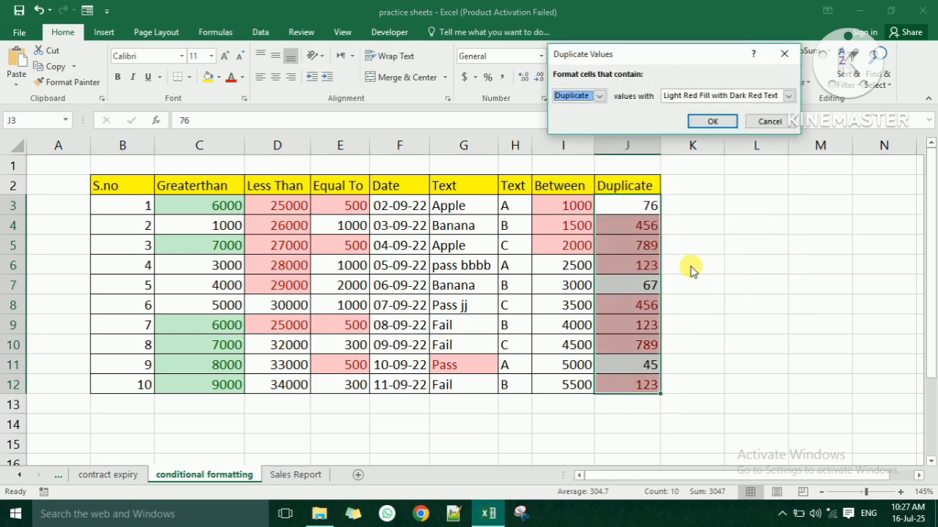
{"action": "left_click", "coordinate": [711, 121]}
{"action": "left_click", "coordinate": [746, 246]}
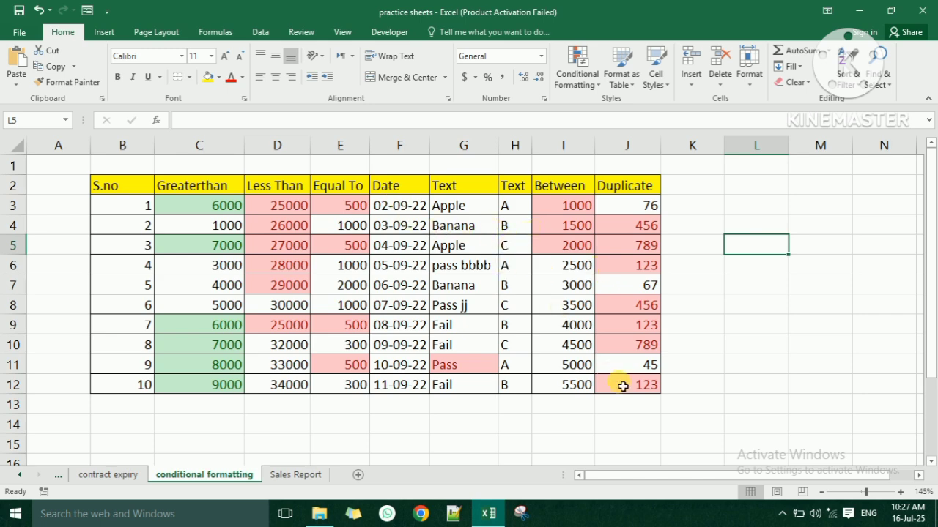
- Clear all conditional formatting rules from C3:J12 via Clear Rules from Selected Cells
{"action": "left_click_drag", "start_coordinate": [622, 385], "coordinate": [208, 212]}
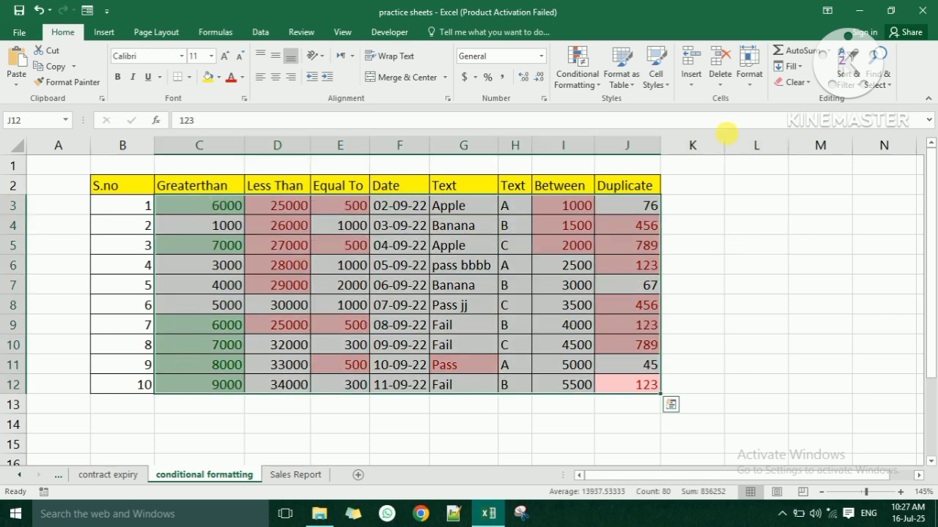
{"action": "left_click", "coordinate": [795, 82]}
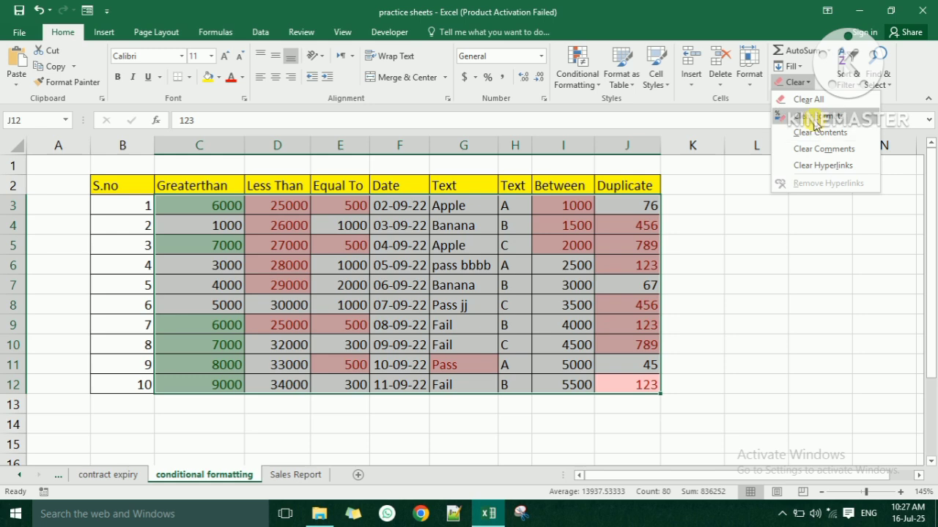
{"action": "left_click", "coordinate": [579, 83]}
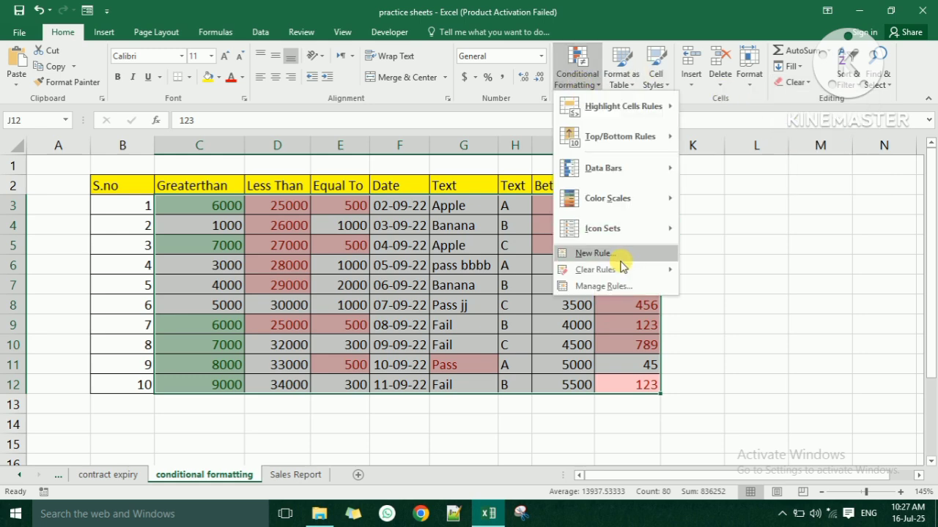
{"action": "mouse_move", "coordinate": [620, 268]}
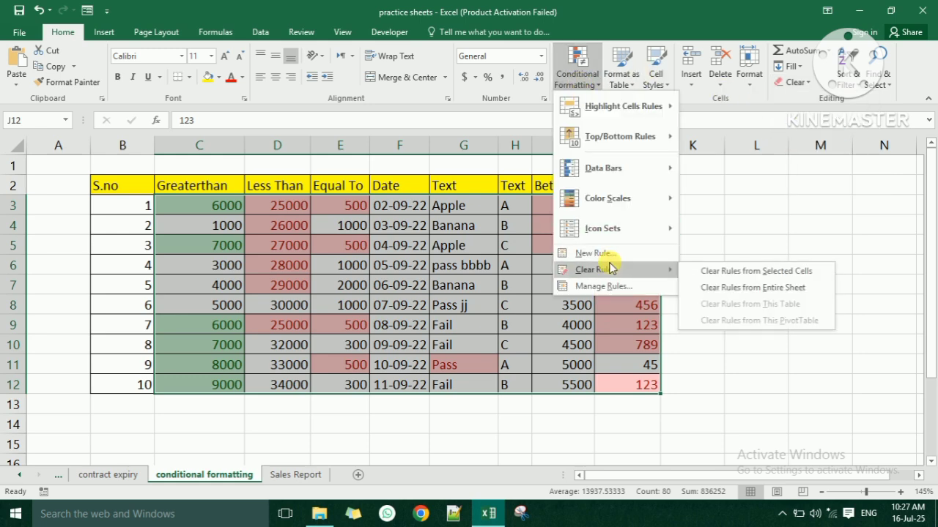
{"action": "left_click", "coordinate": [752, 272]}
{"action": "left_click", "coordinate": [423, 223]}
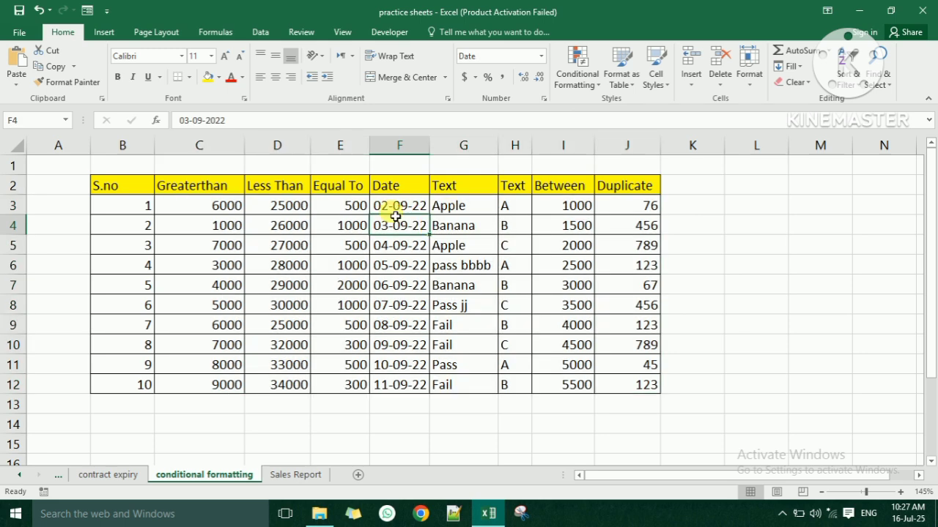
{"action": "left_click_drag", "start_coordinate": [220, 206], "coordinate": [211, 381]}
{"action": "left_click", "coordinate": [579, 70]}
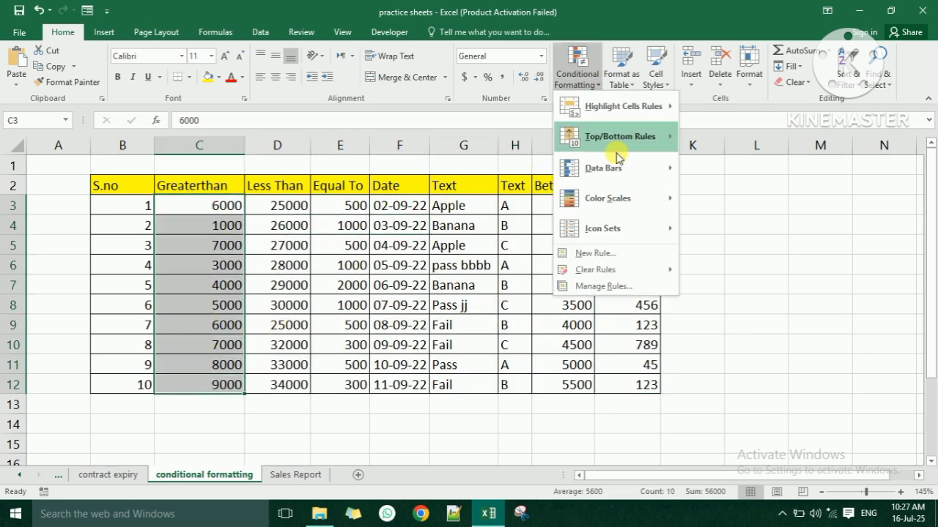
{"action": "mouse_move", "coordinate": [632, 180]}
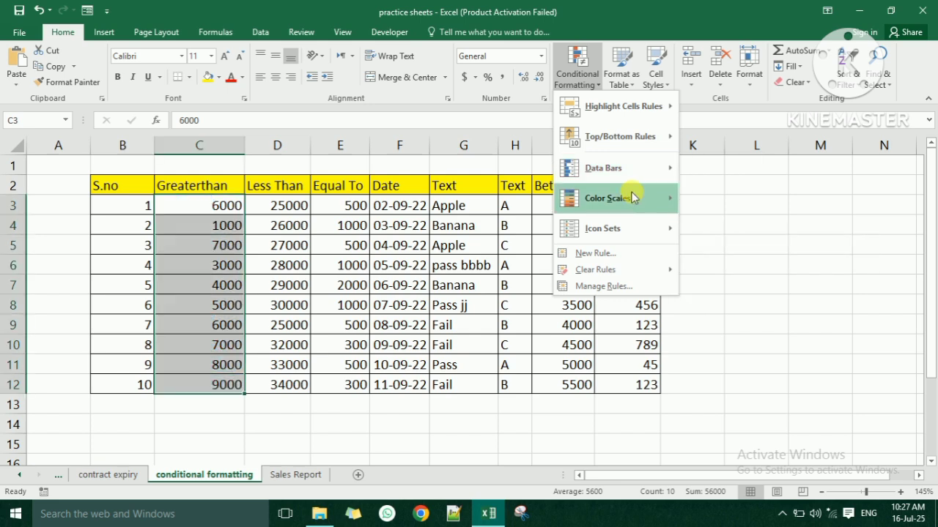
{"action": "mouse_move", "coordinate": [627, 197]}
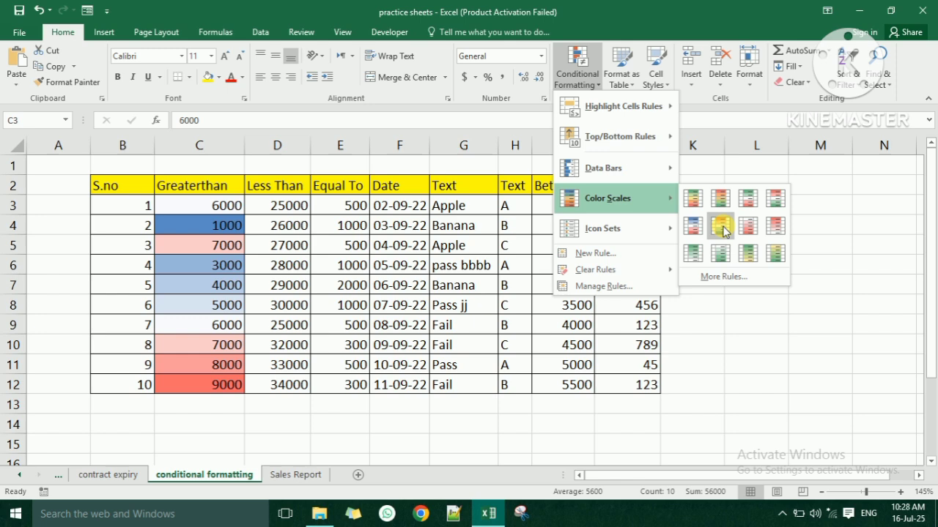
{"action": "mouse_move", "coordinate": [623, 239]}
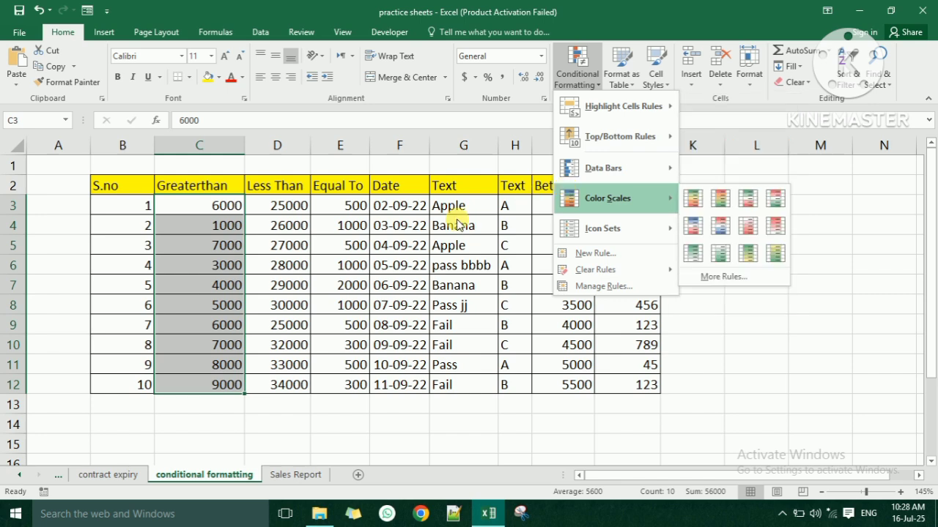
{"action": "left_click", "coordinate": [357, 241]}
{"action": "left_click", "coordinate": [358, 241]}
{"action": "left_click", "coordinate": [300, 233]}
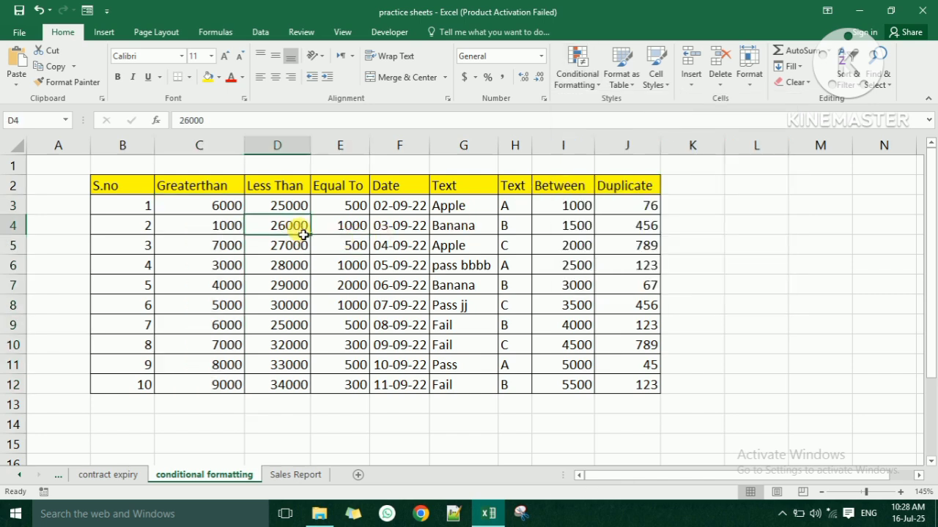